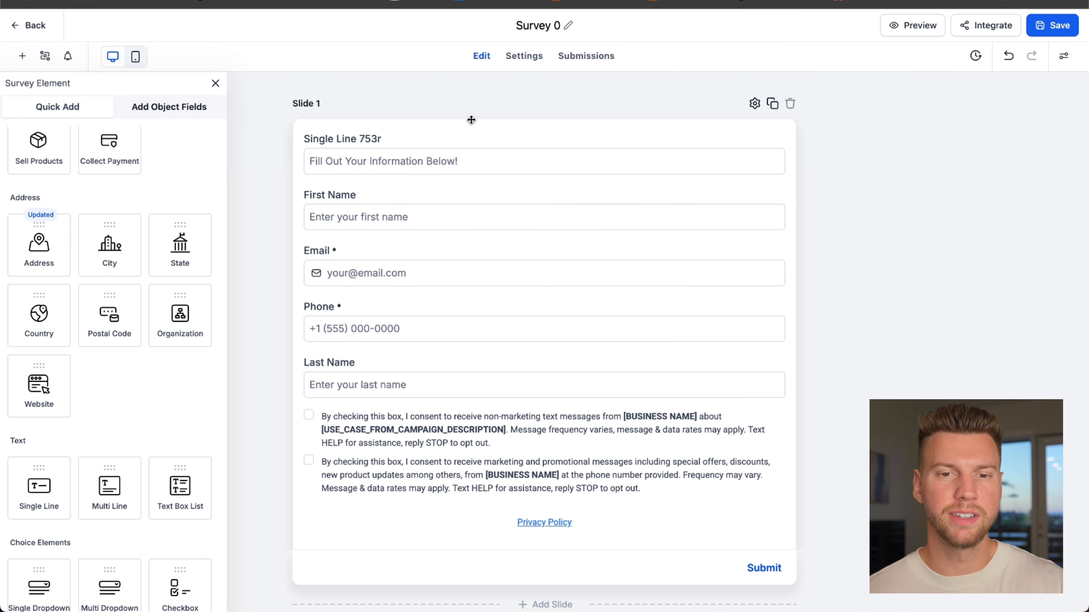
- Make the First Name and Last Name fields required, move Last Name directly below First Name, and save the survey
click(373, 219)
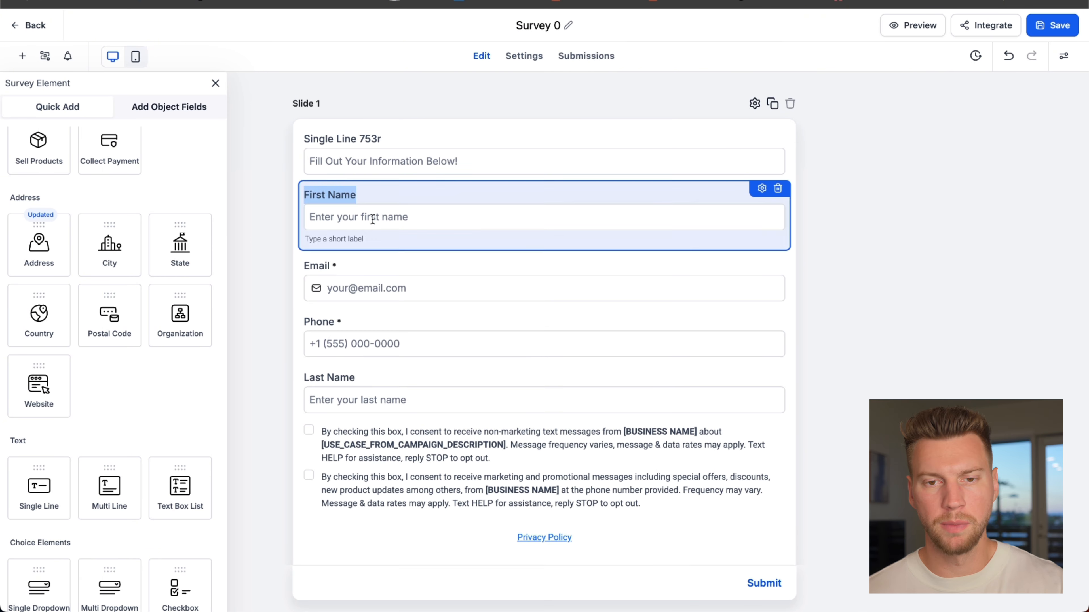
click(748, 184)
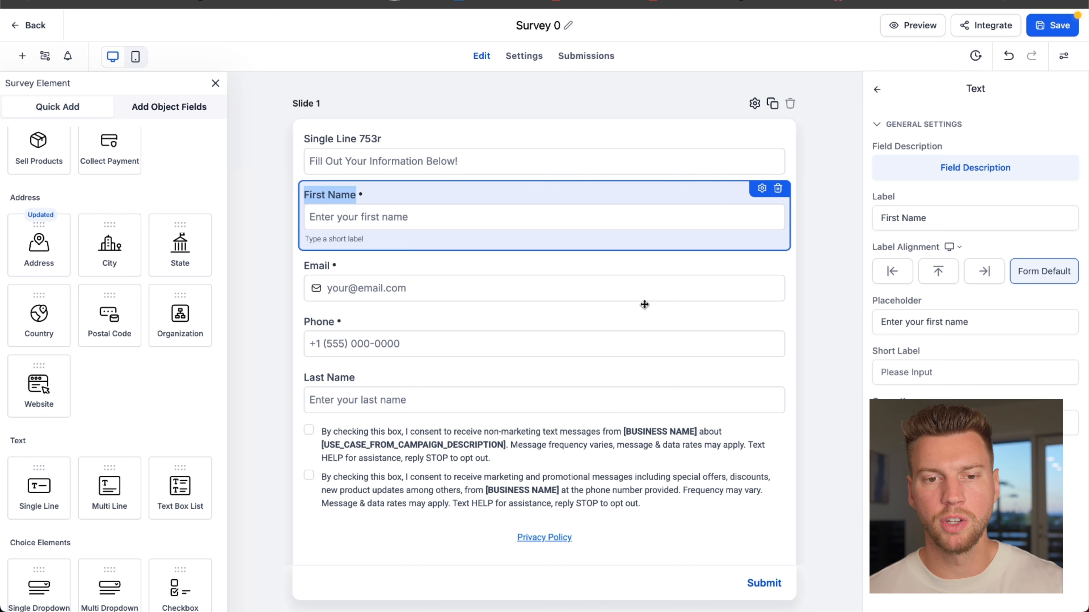
click(639, 376)
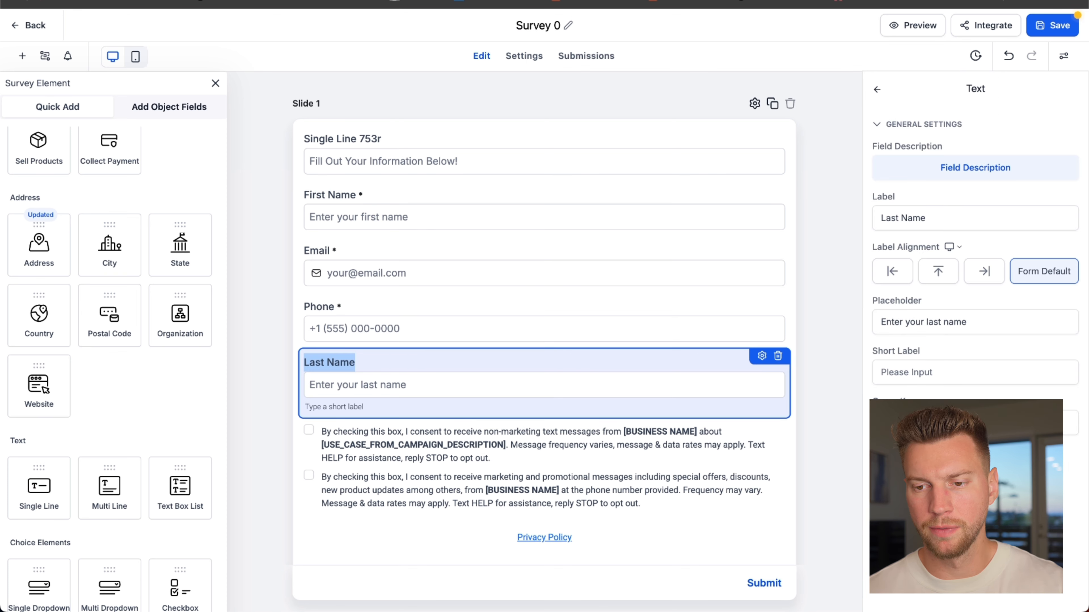
drag(549, 363, 544, 253)
click(834, 194)
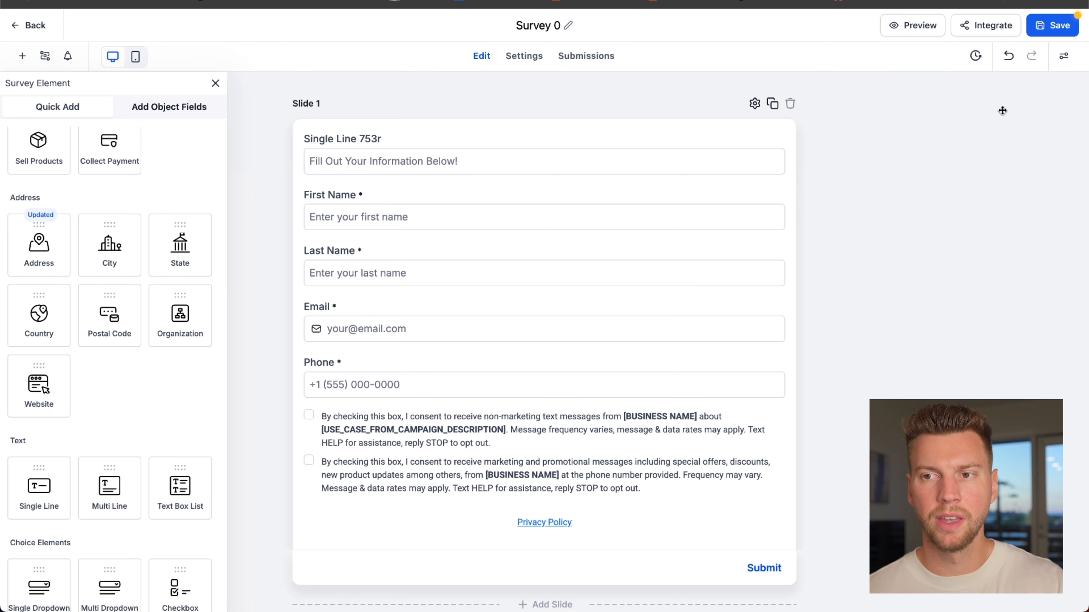
click(1053, 28)
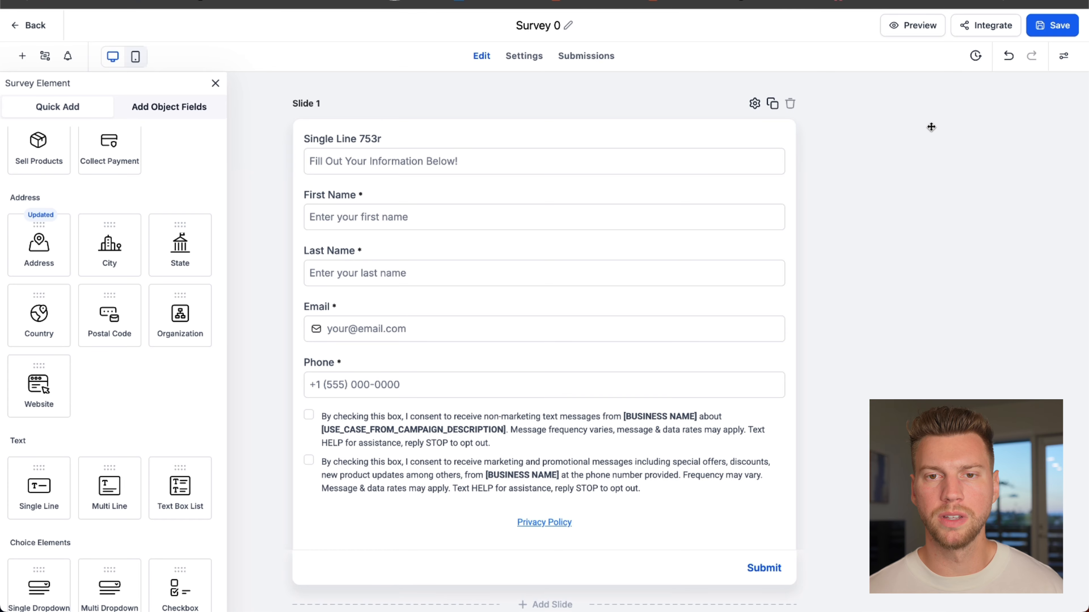
- Turn on Create Contact on Partial Submission in the survey's settings
click(510, 56)
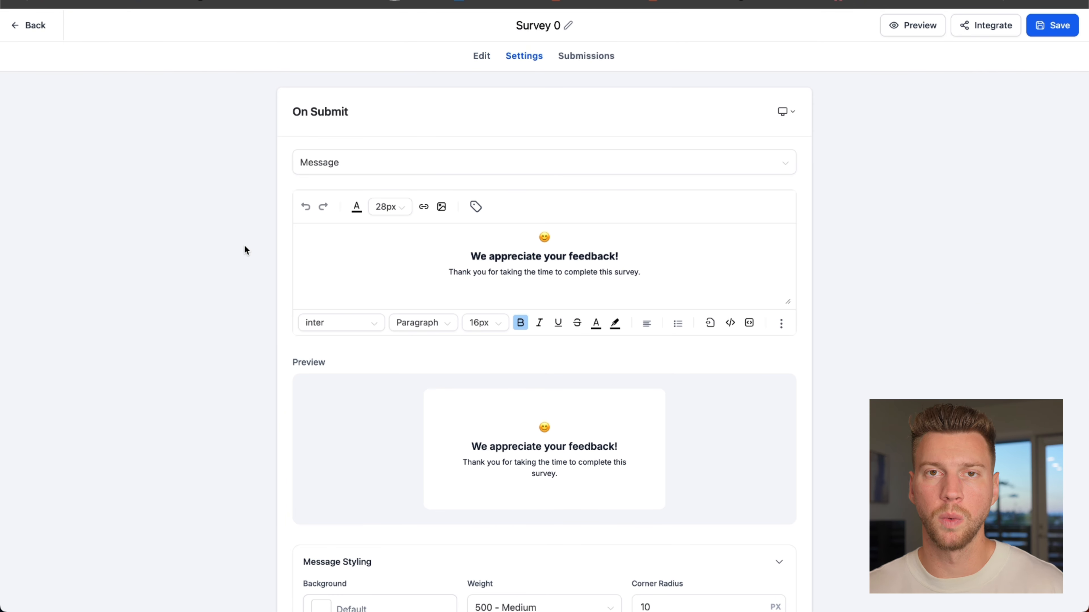
scroll(251, 266, down, 15)
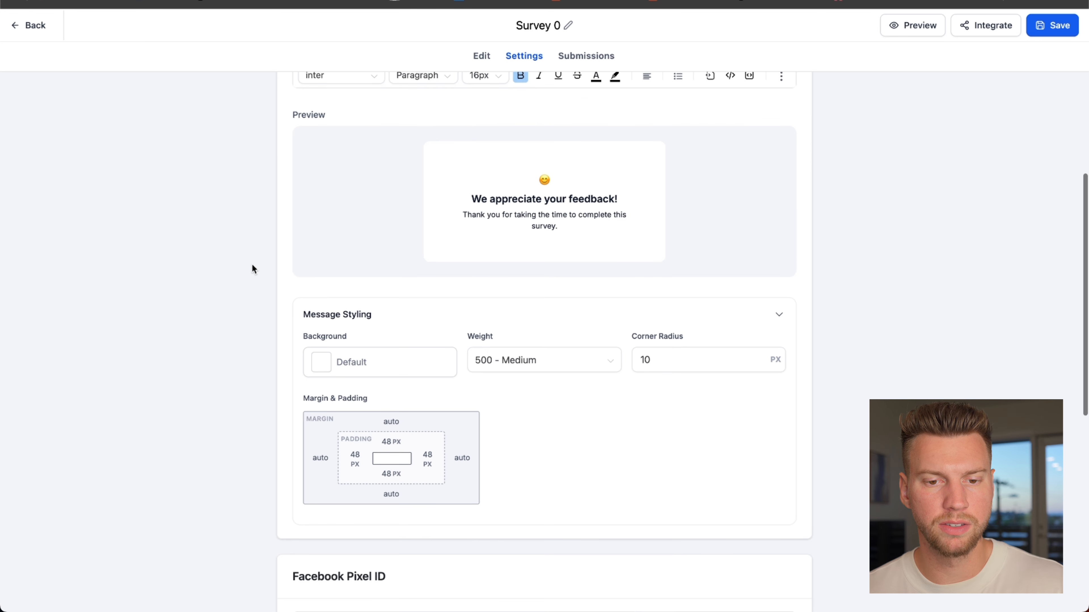
scroll(253, 268, down, 5)
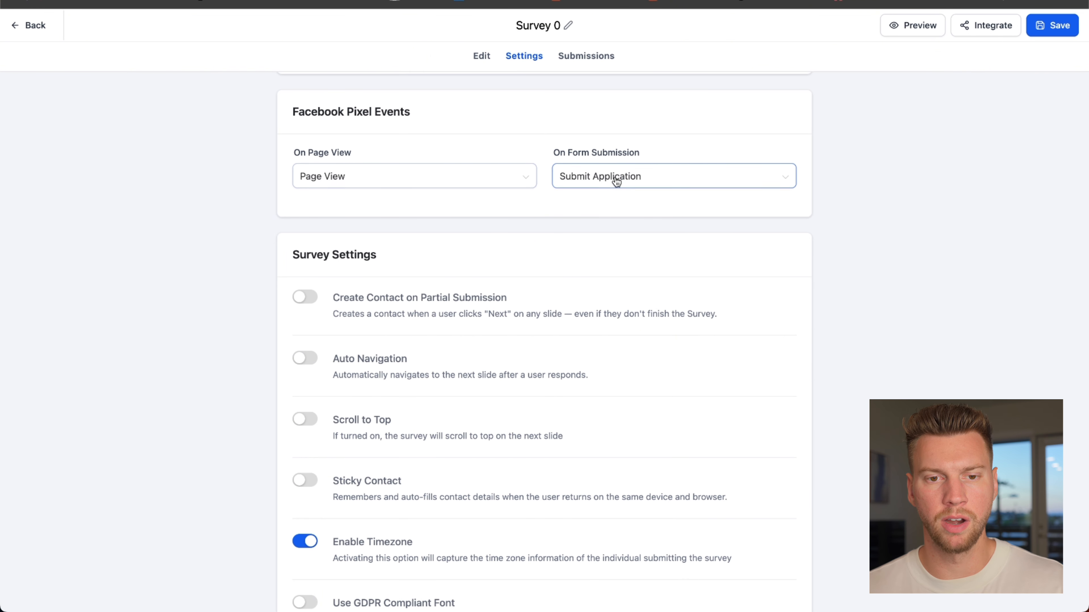
click(314, 303)
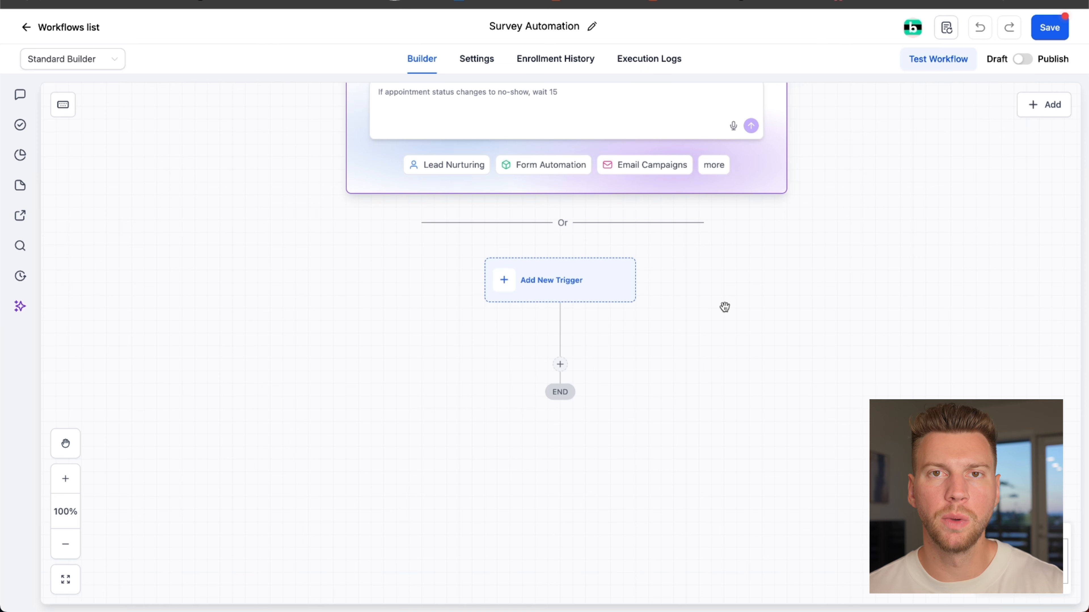
- Add a Contact Created trigger without filters to the Survey Automation workflow
click(573, 281)
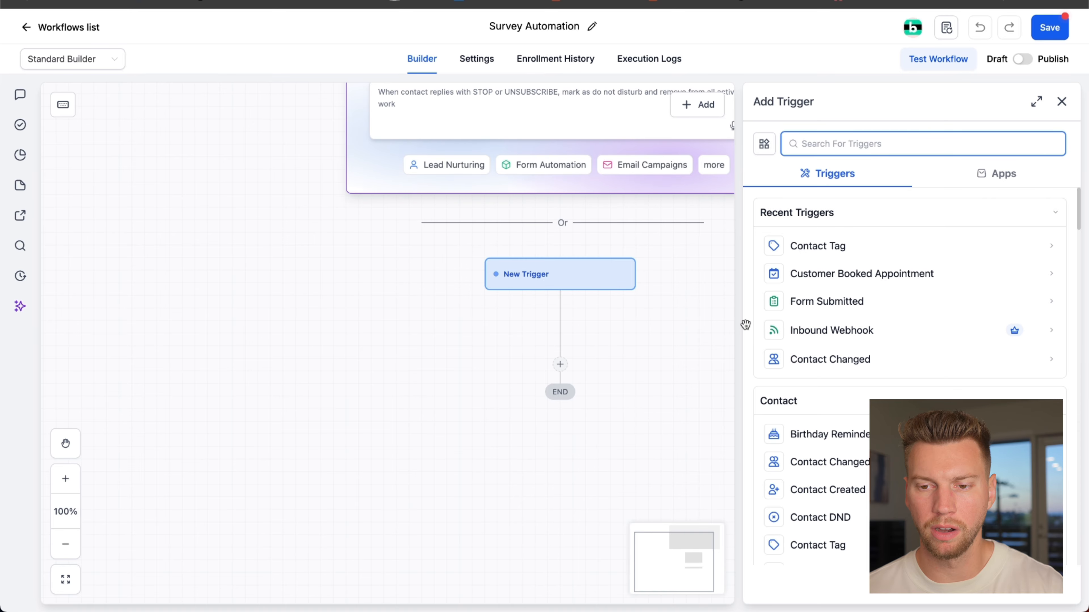
click(846, 490)
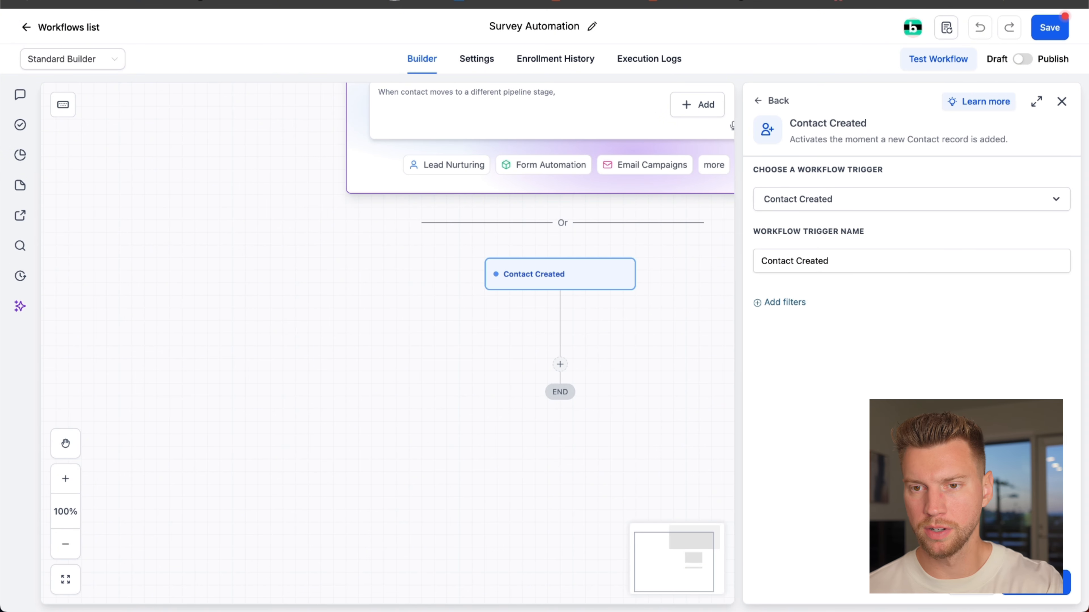
click(1035, 583)
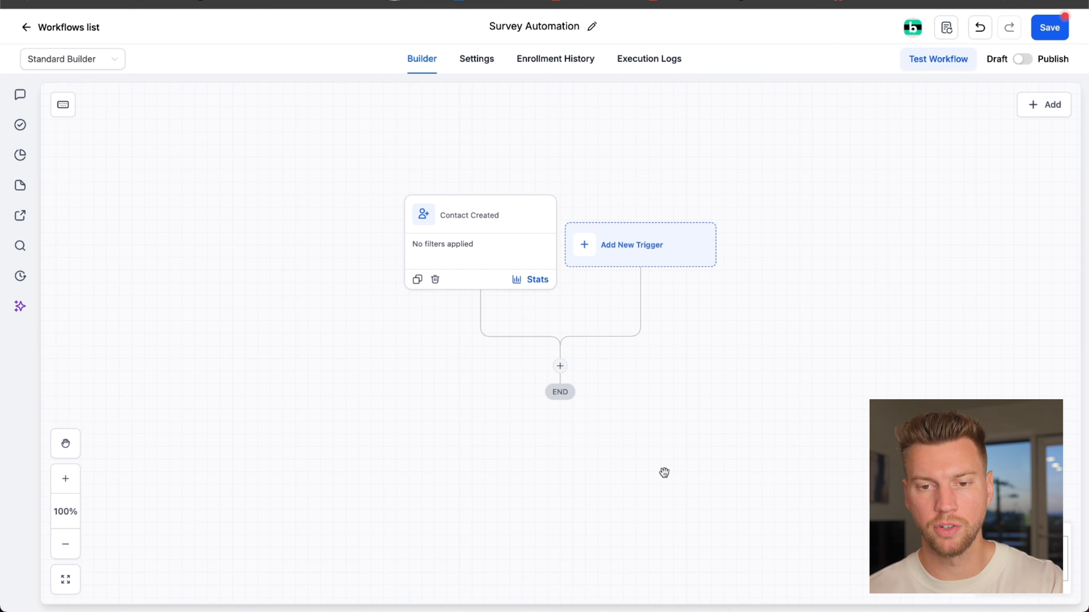
- Add a Wait action after the Contact Created trigger with its time delay value set to 12
click(561, 366)
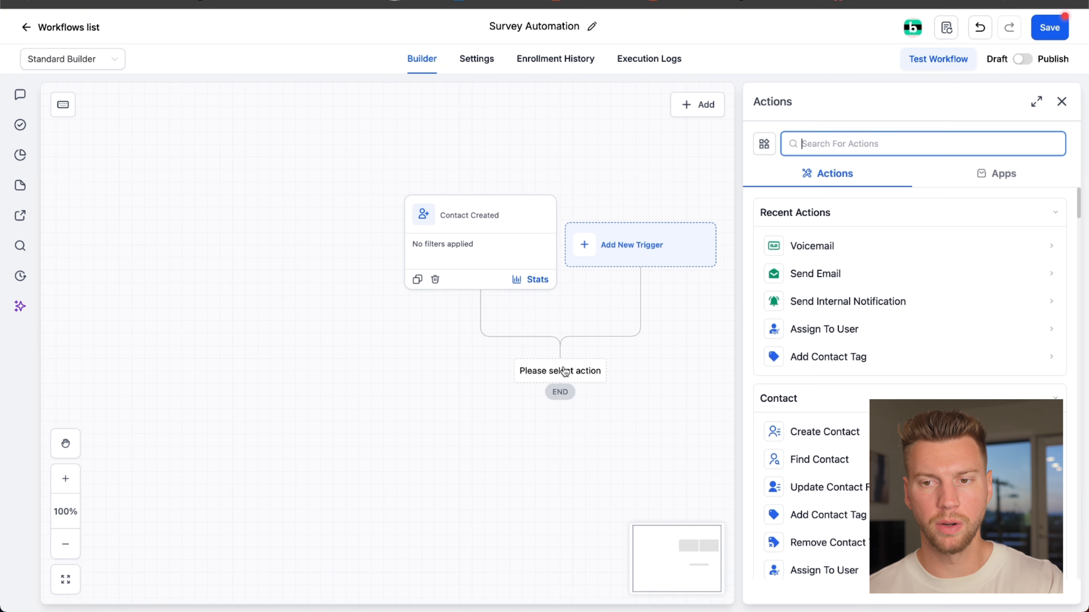
text(wait)
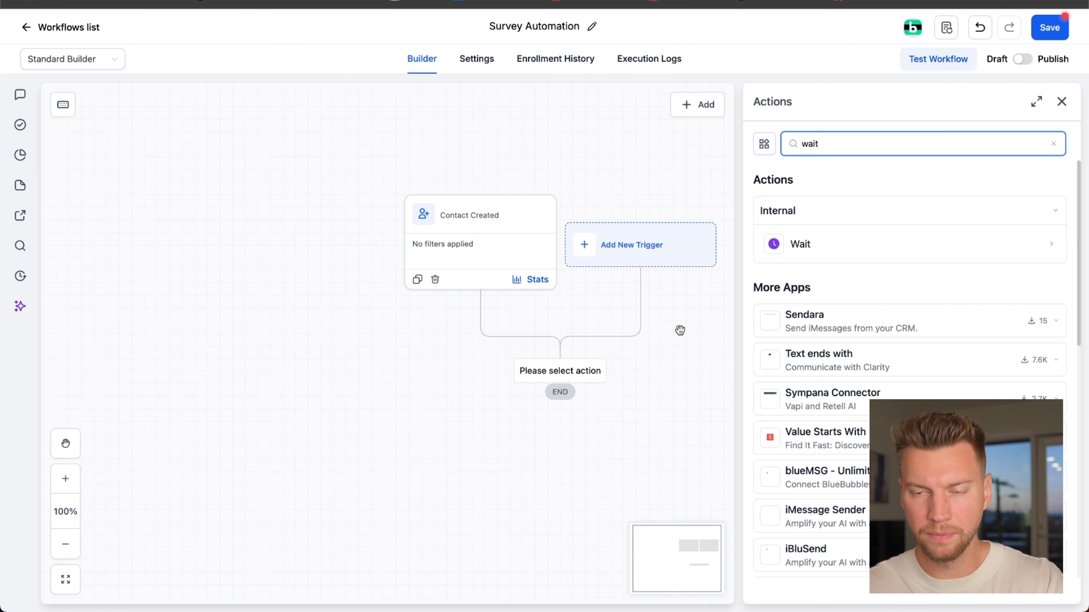
click(879, 250)
click(779, 322)
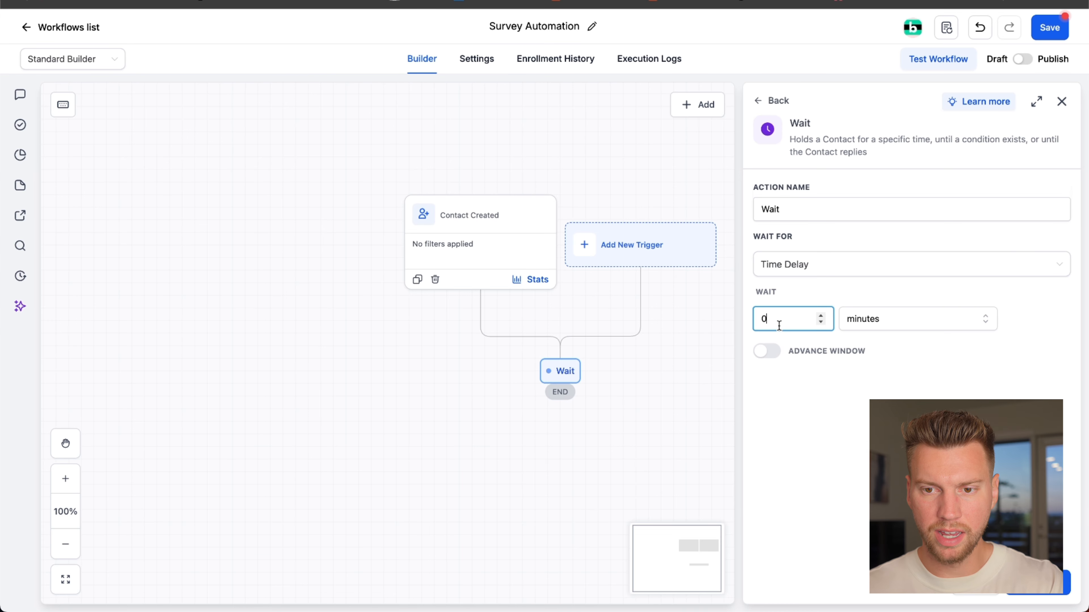
text(12)
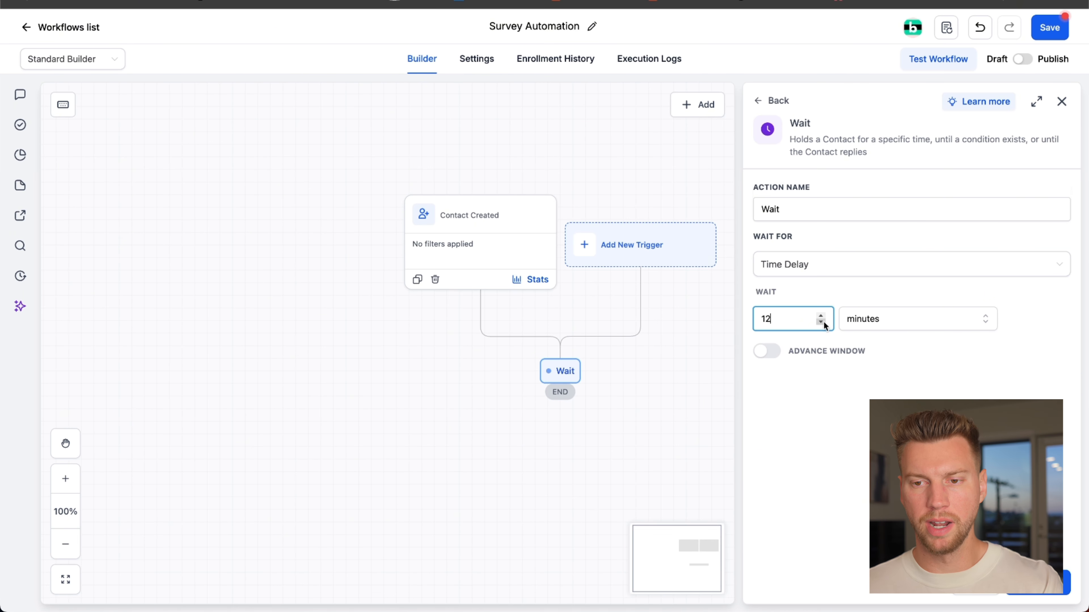
click(873, 296)
click(1039, 582)
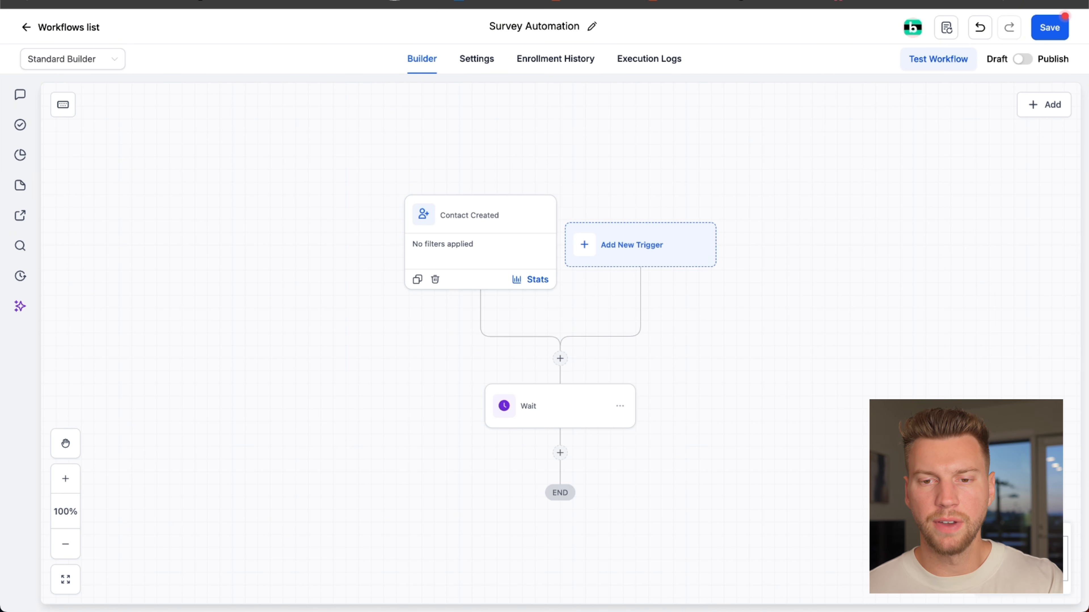
- Add an If / Else action directly below the Wait action
scroll(713, 424, down, 3)
click(565, 357)
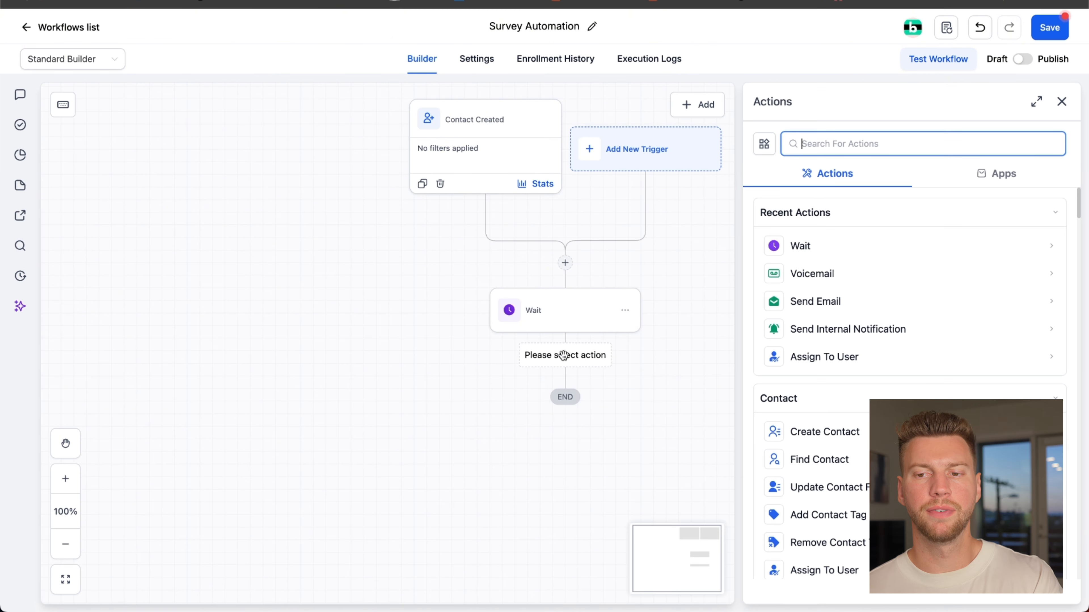
text(if)
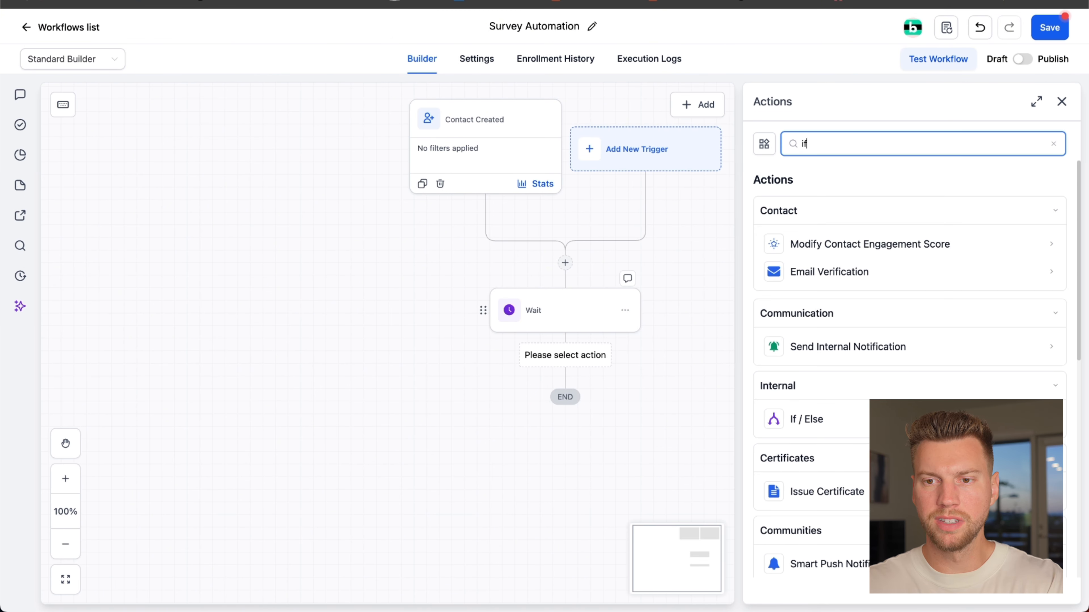
click(834, 415)
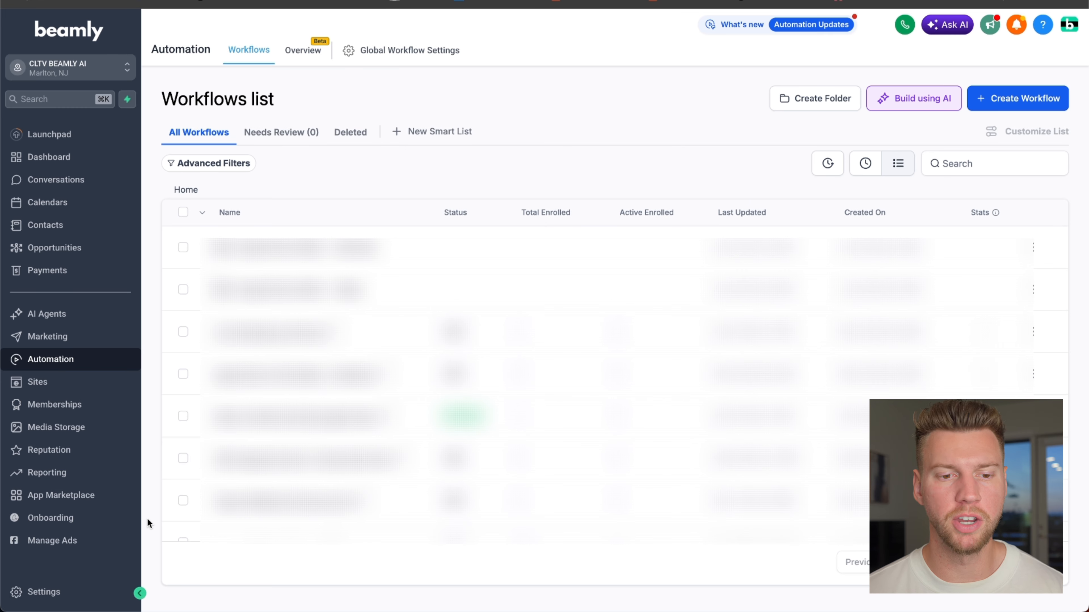
- Create a new contact tag named "survey" in the account's tag settings
click(60, 594)
scroll(63, 597, down, 3)
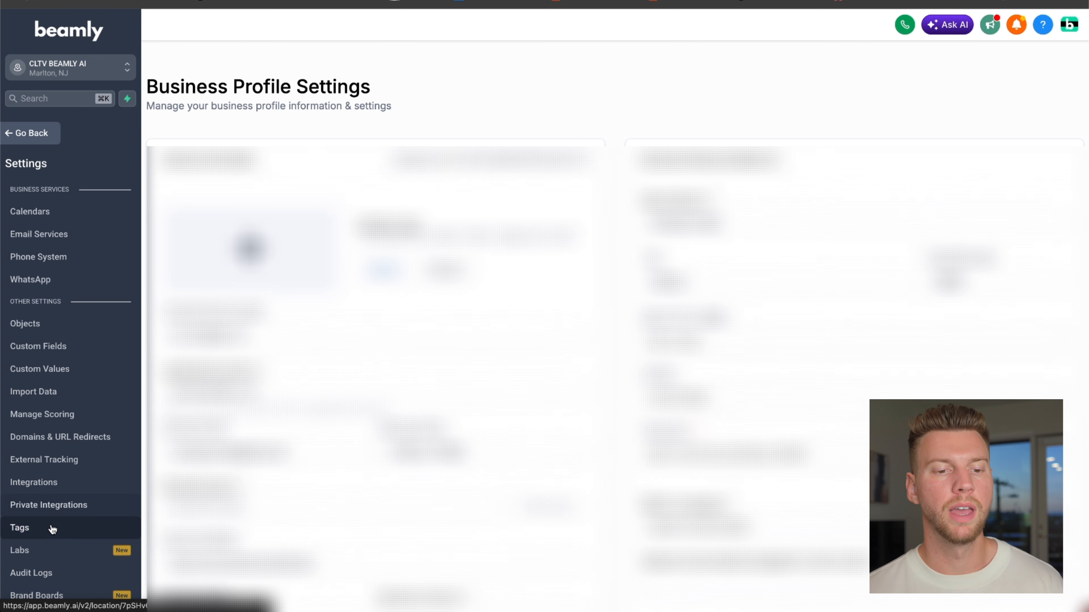
click(55, 531)
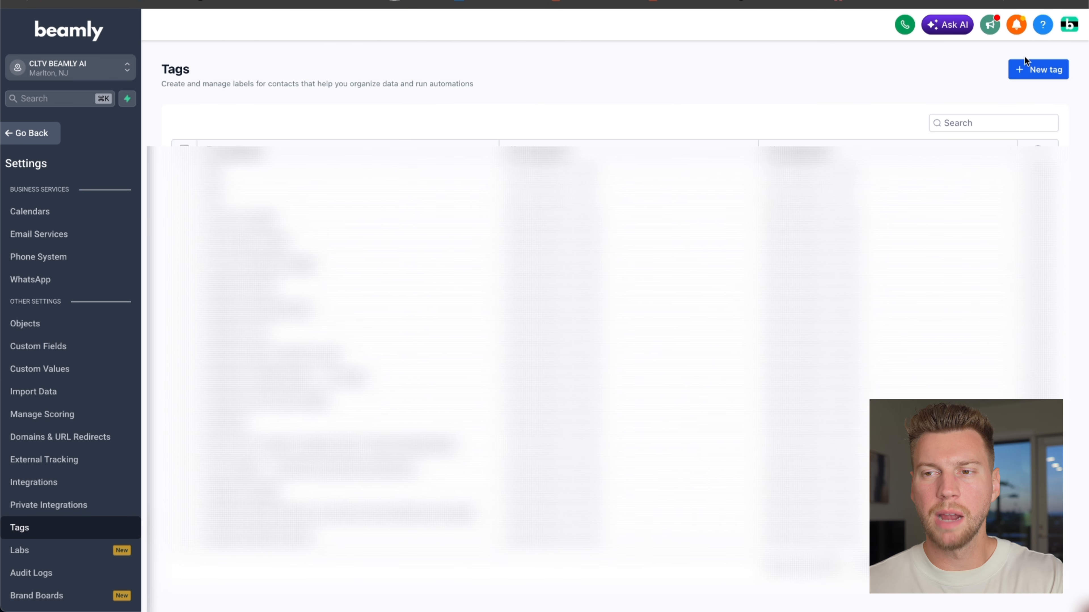
click(1032, 70)
click(469, 311)
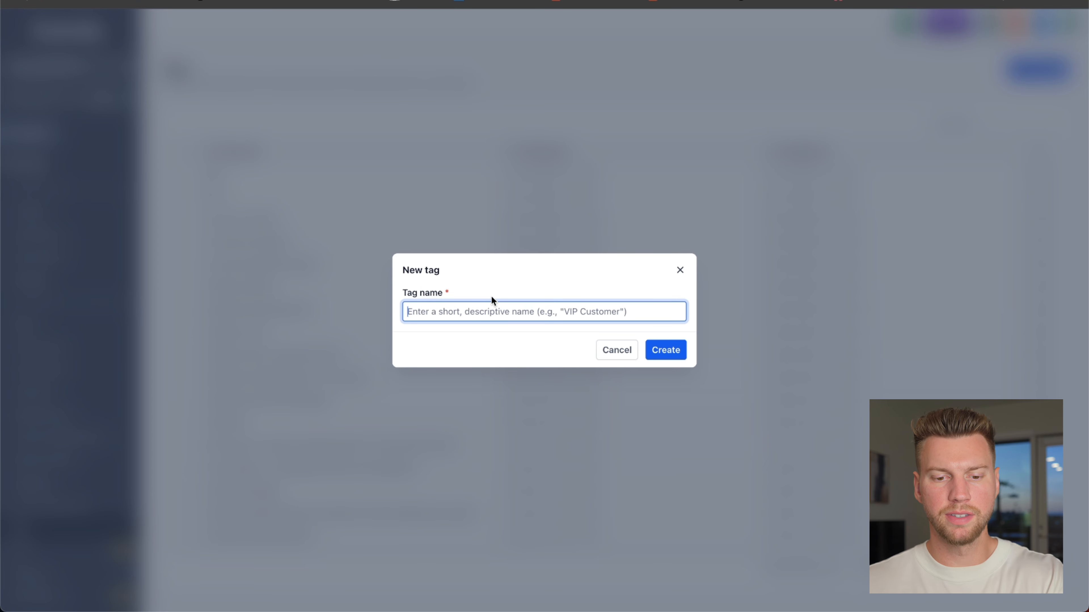
text(surv)
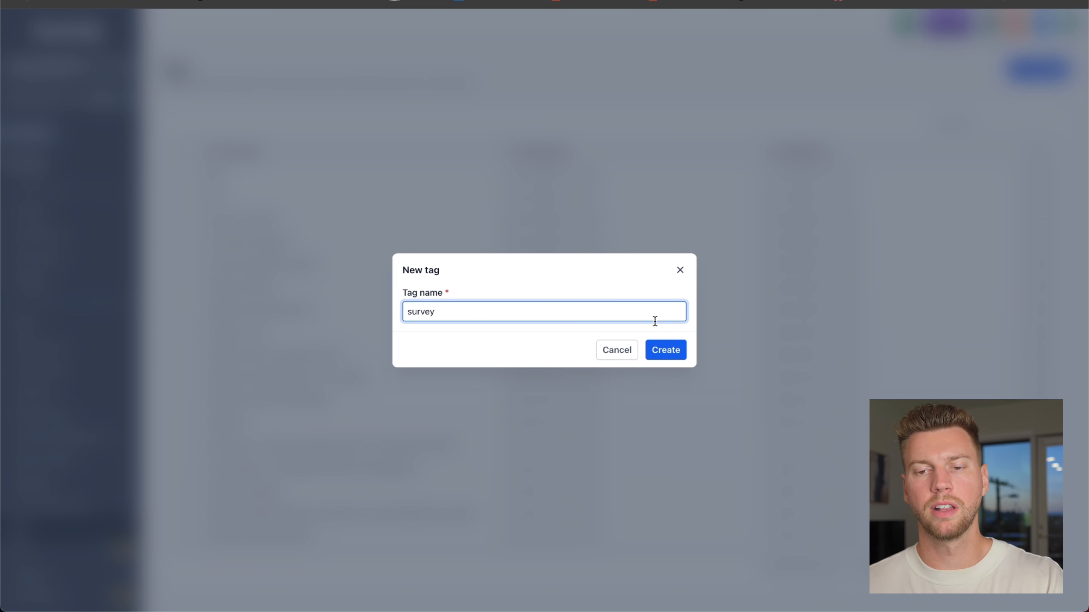
text(ey)
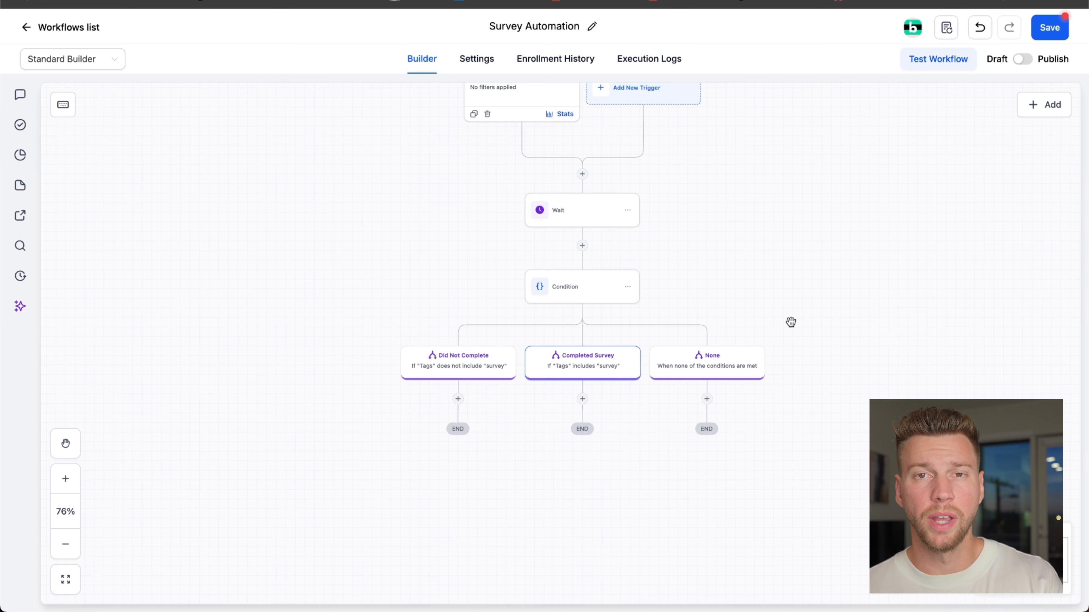
- Review the tag condition of the Did Not Complete branch in the workflow's If / Else action
scroll(790, 321, up, 5)
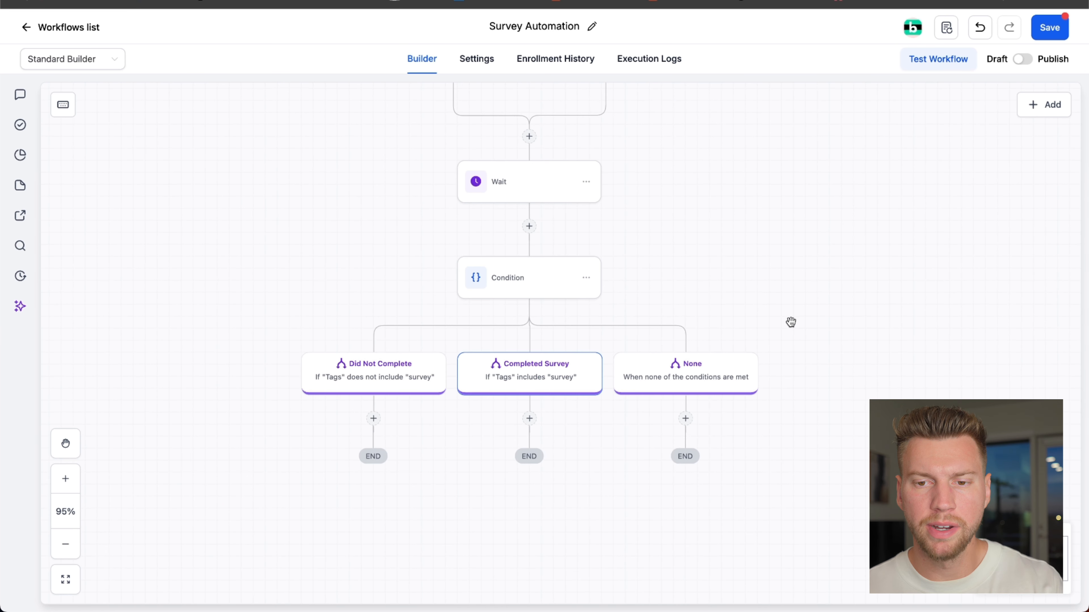
click(371, 368)
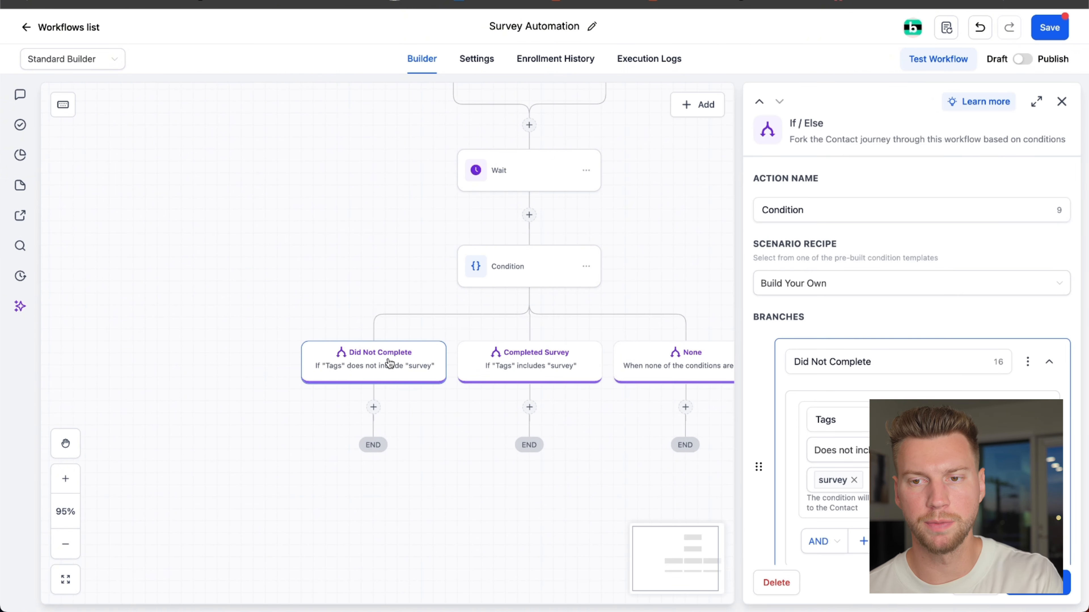
scroll(840, 329, down, 2)
click(797, 310)
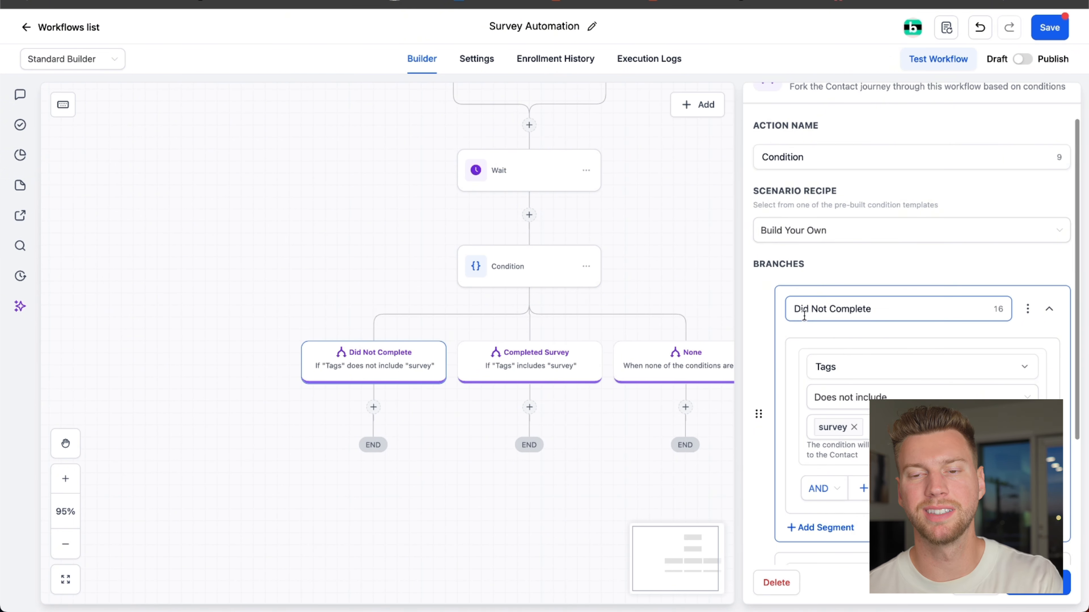
scroll(853, 312, down, 1)
click(823, 327)
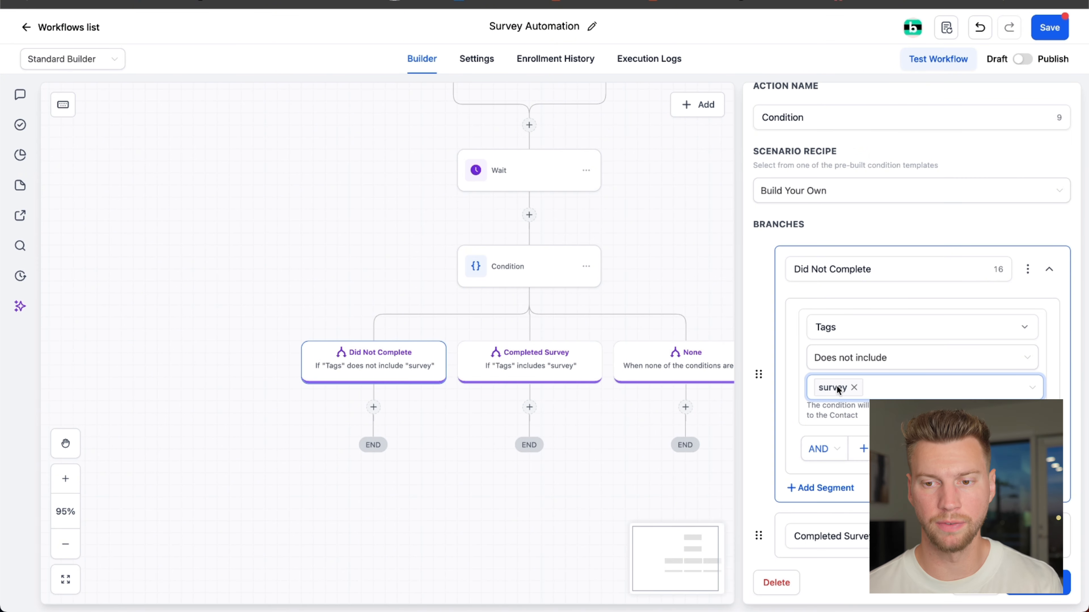
scroll(838, 389, down, 2)
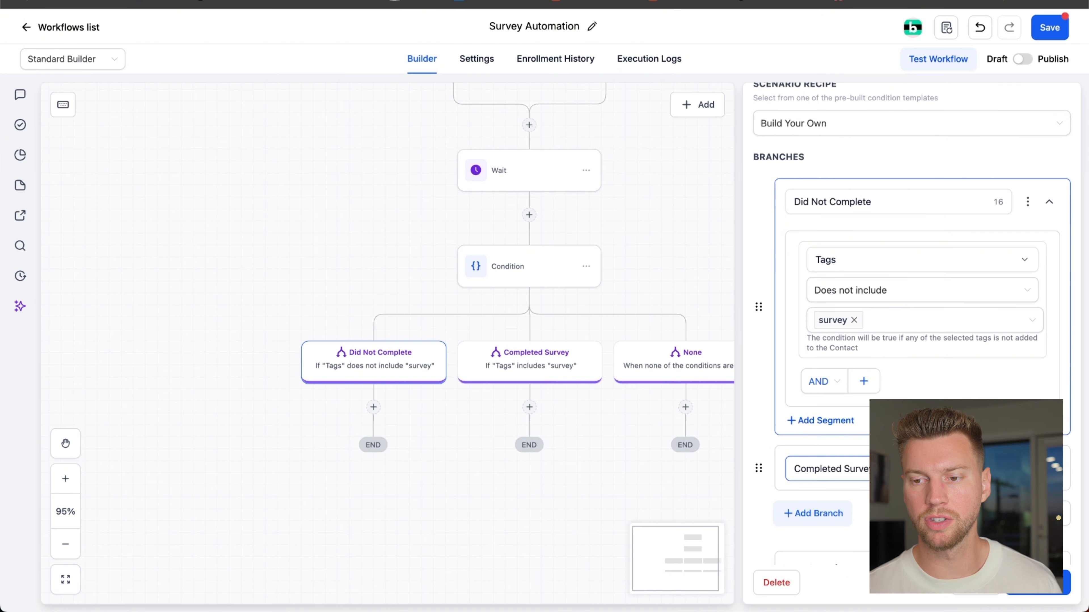
- Review the Completed Survey branch's tag condition and save the If / Else action
click(827, 469)
click(532, 365)
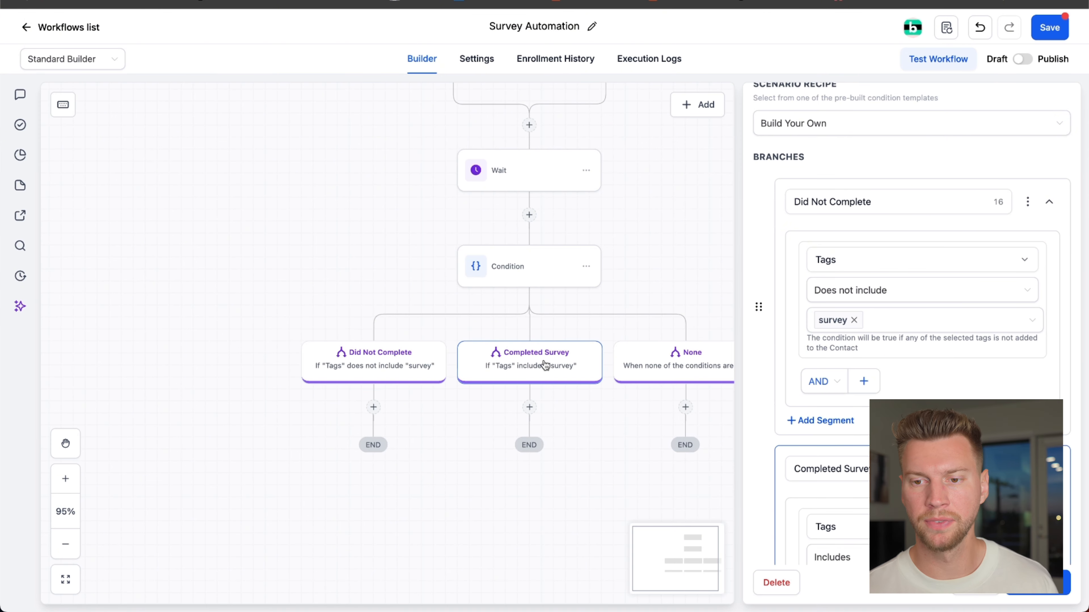
scroll(992, 394, down, 5)
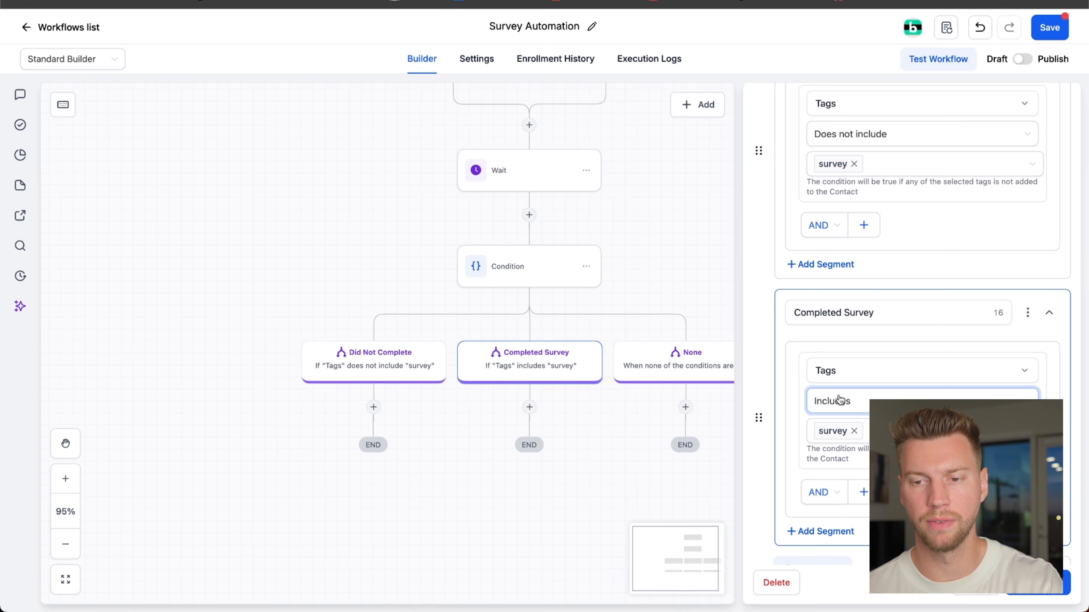
scroll(838, 430, down, 4)
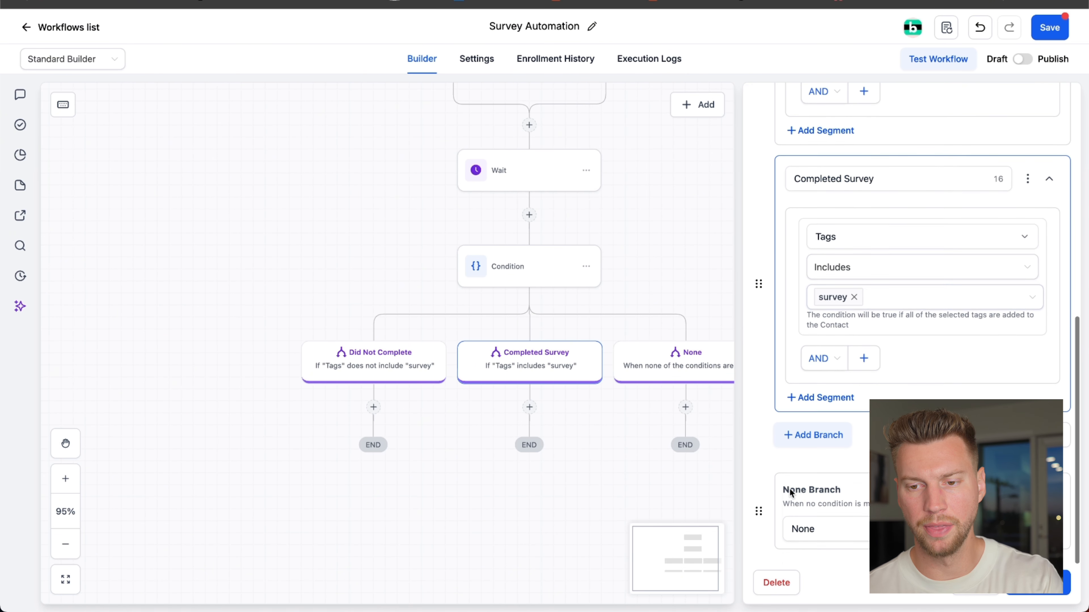
click(1038, 583)
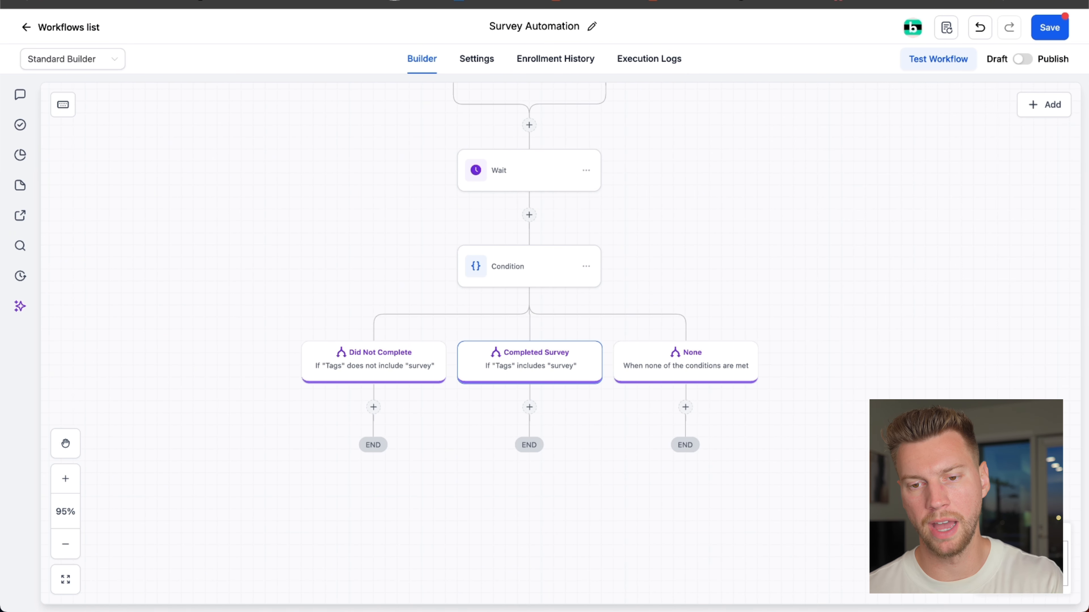
drag(835, 458, 934, 423)
click(758, 480)
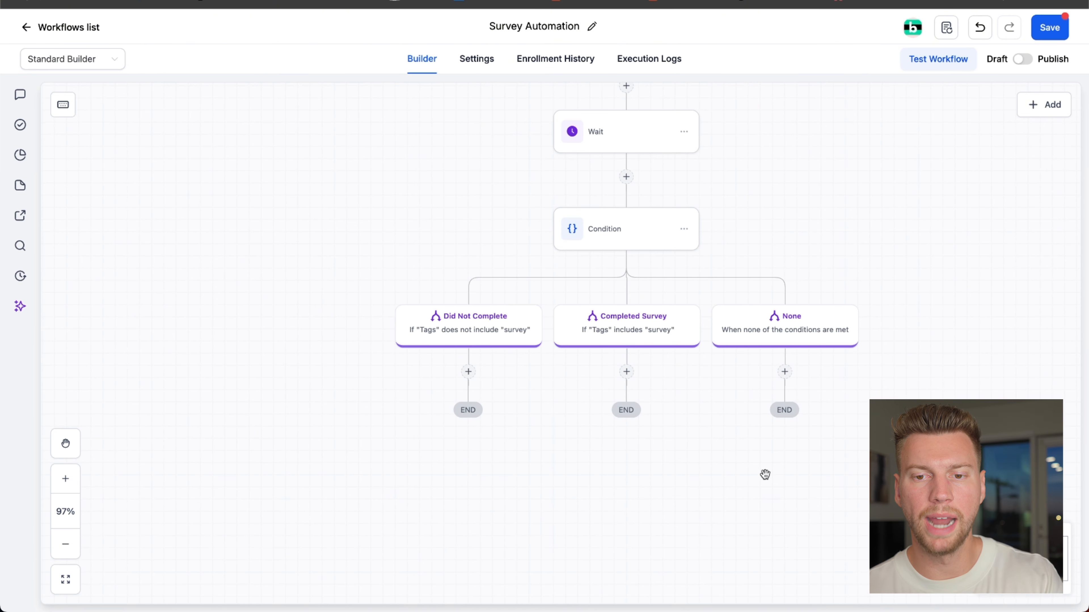
scroll(644, 340, up, 5)
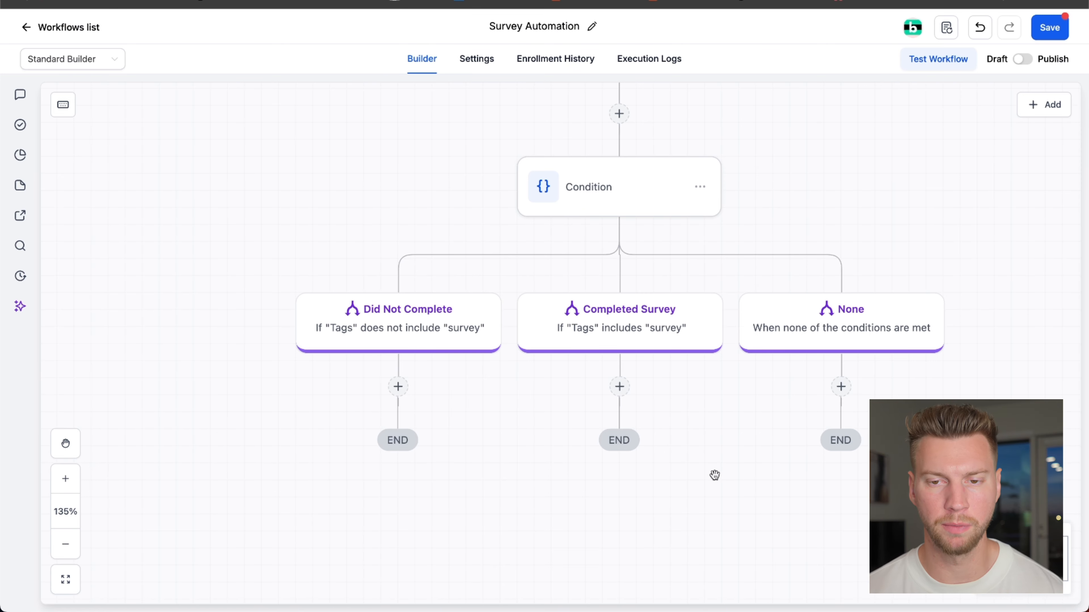
- Add an email action to the Did Not Complete branch, greeting the contact by first name, offering help with the unfinished form and introducing a return link
drag(408, 489, 406, 419)
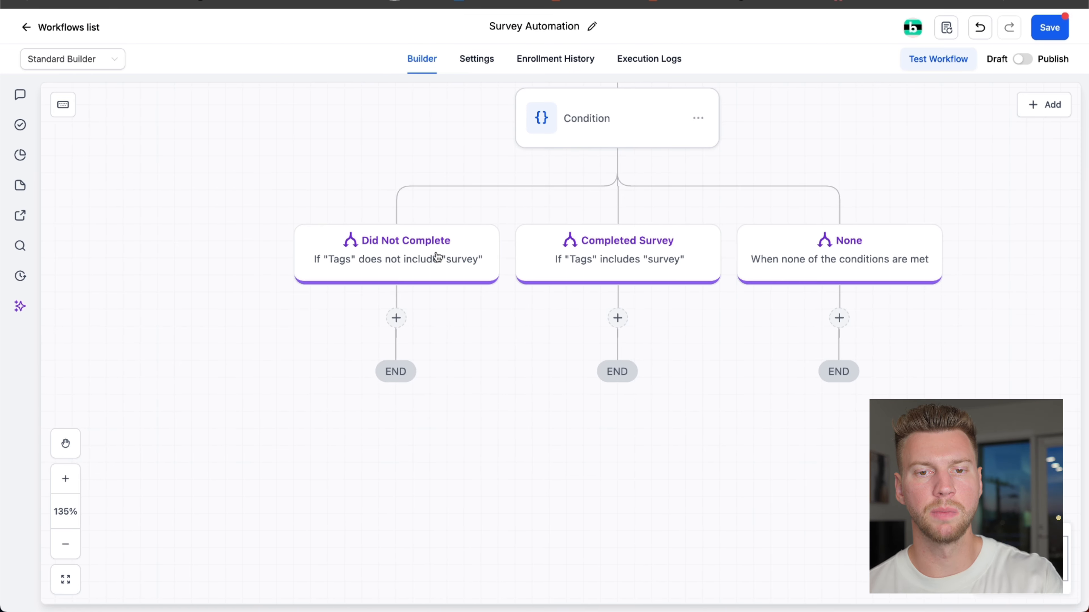
click(397, 318)
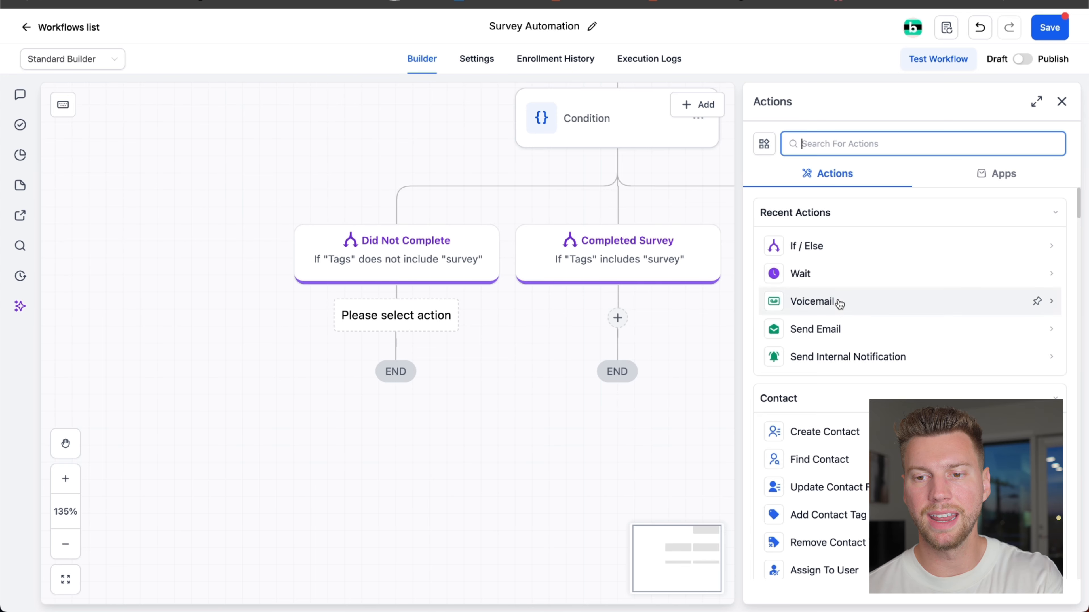
click(833, 331)
click(790, 352)
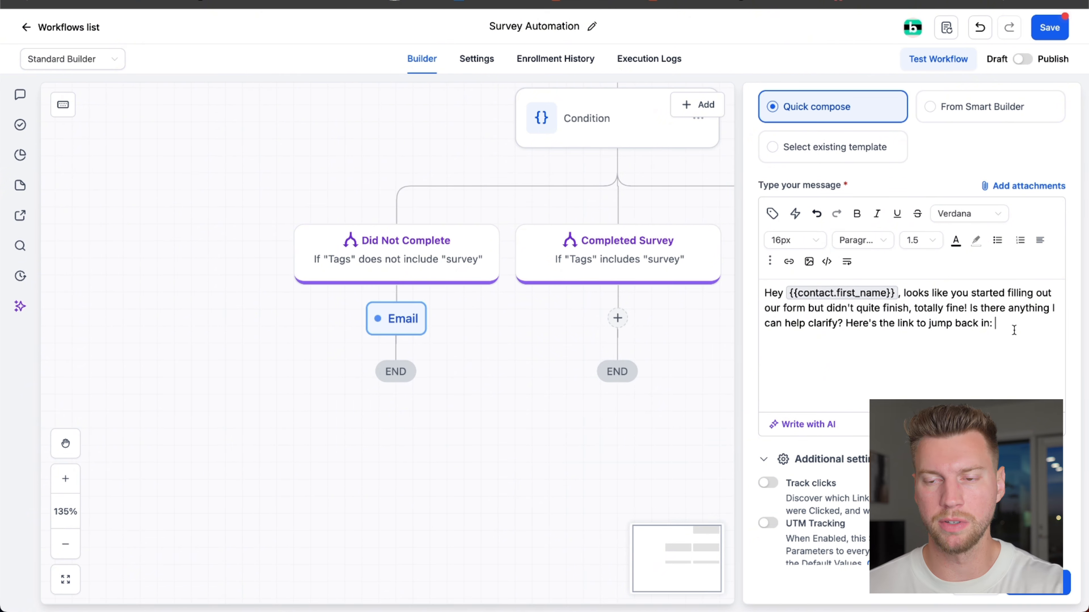
key(super+a)
key(ctrl+c)
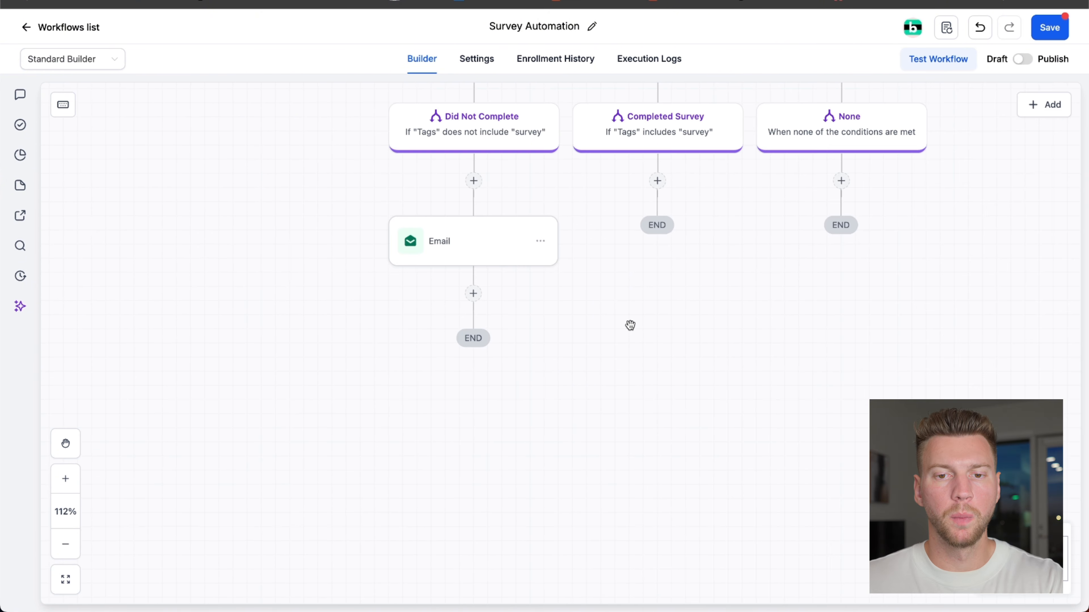
drag(629, 325, 618, 329)
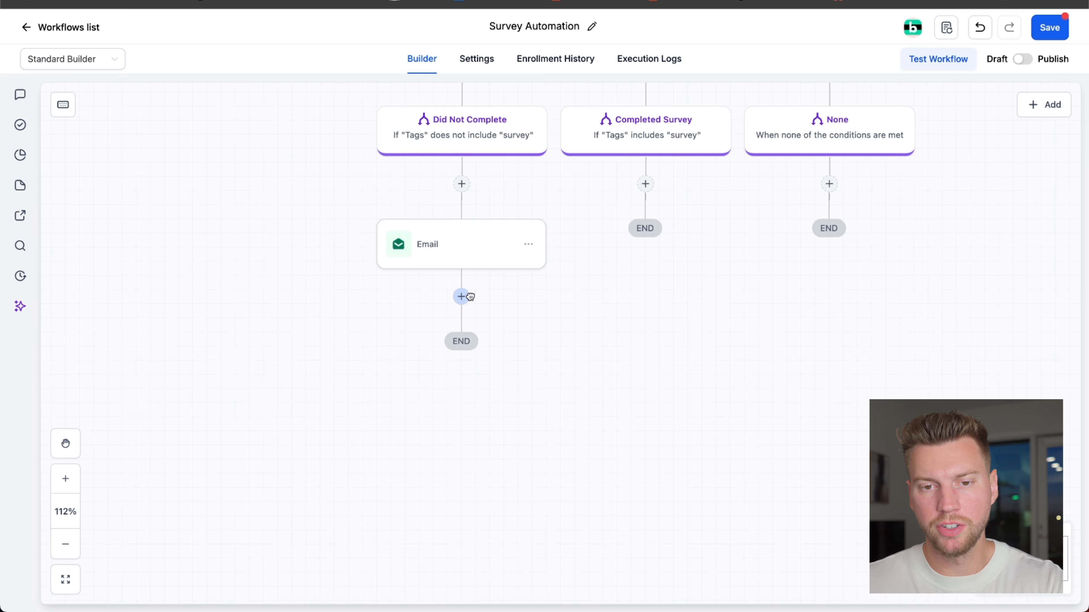
- Add a Wait action with a time delay below the Email action in the Did Not Complete branch and save it
click(461, 297)
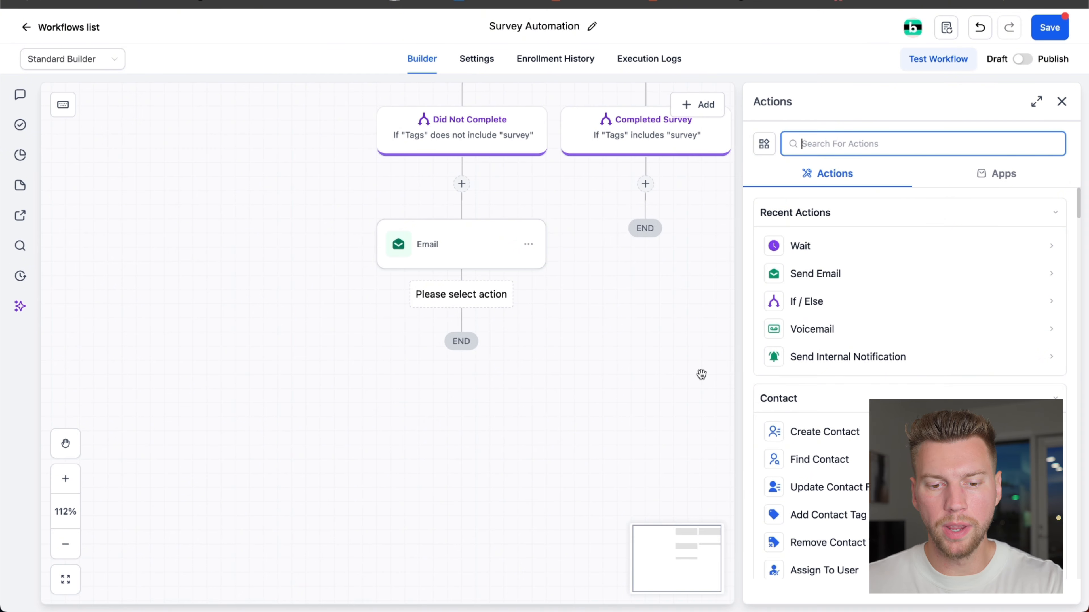
text(wa)
click(825, 255)
click(792, 319)
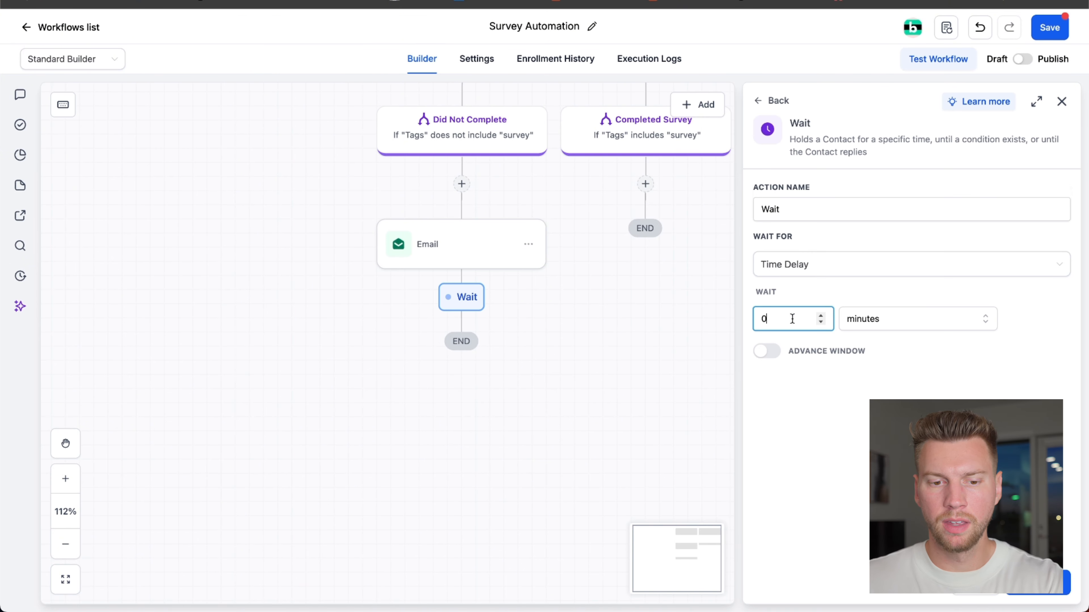
click(1037, 583)
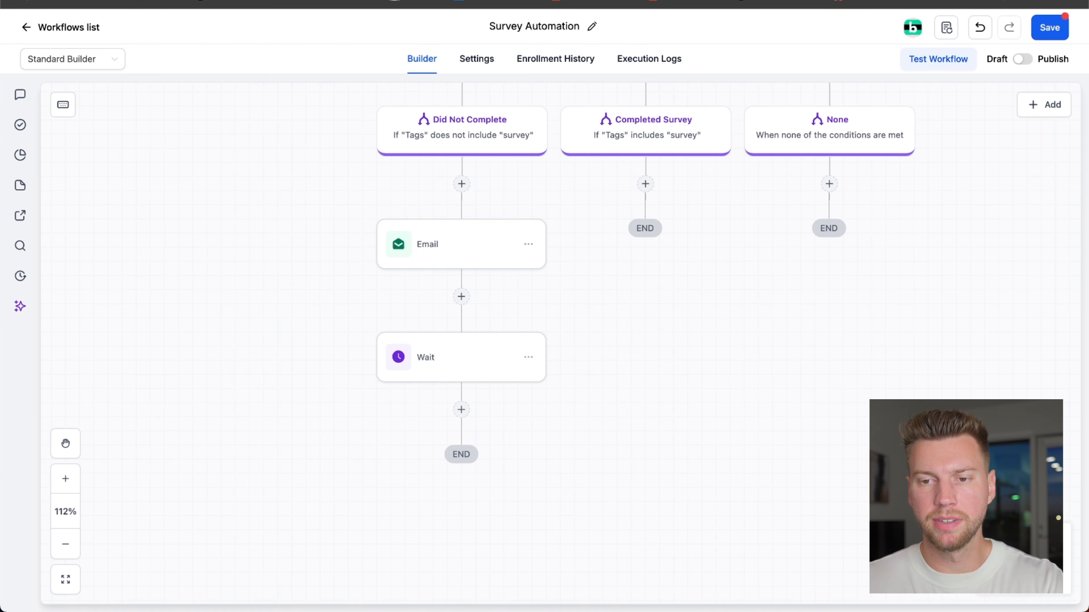
- Add an SMS action below the second Wait action, reusing the email's follow-up text as its message
click(461, 410)
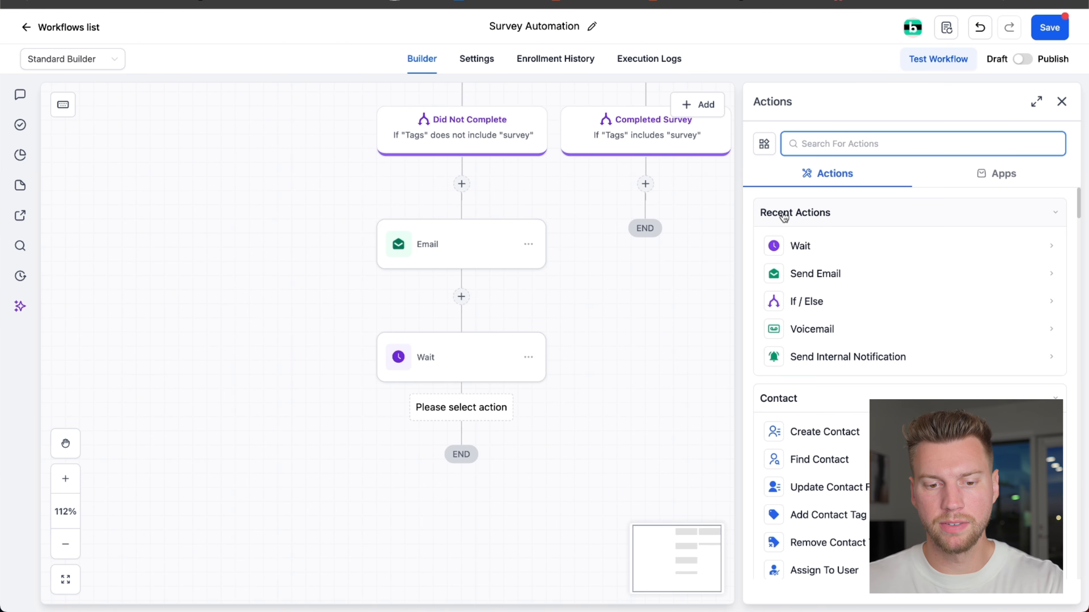
text(sms)
click(817, 251)
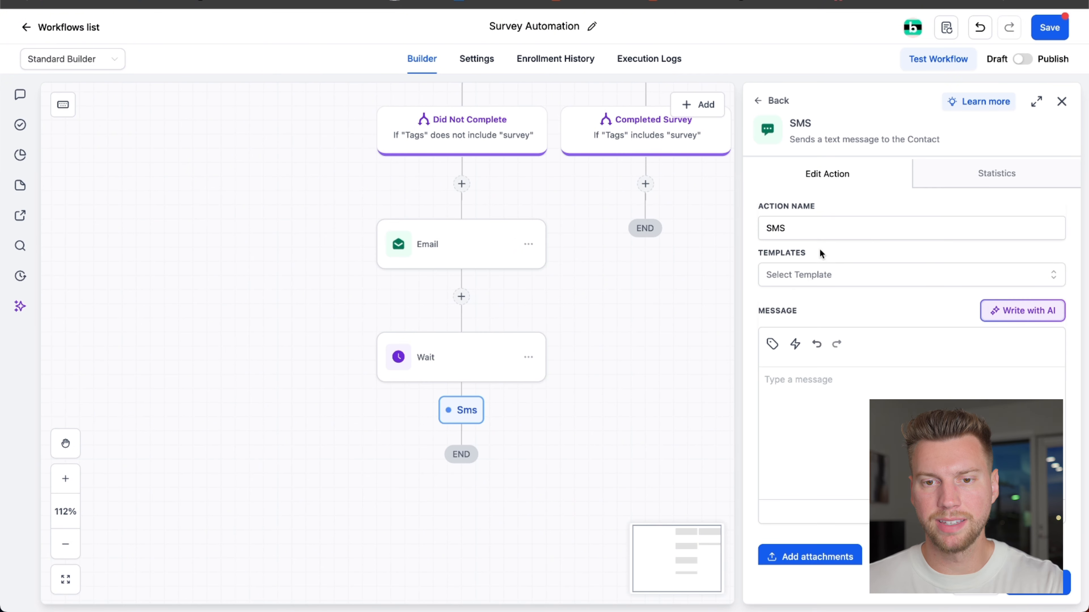
key(ctrl+v)
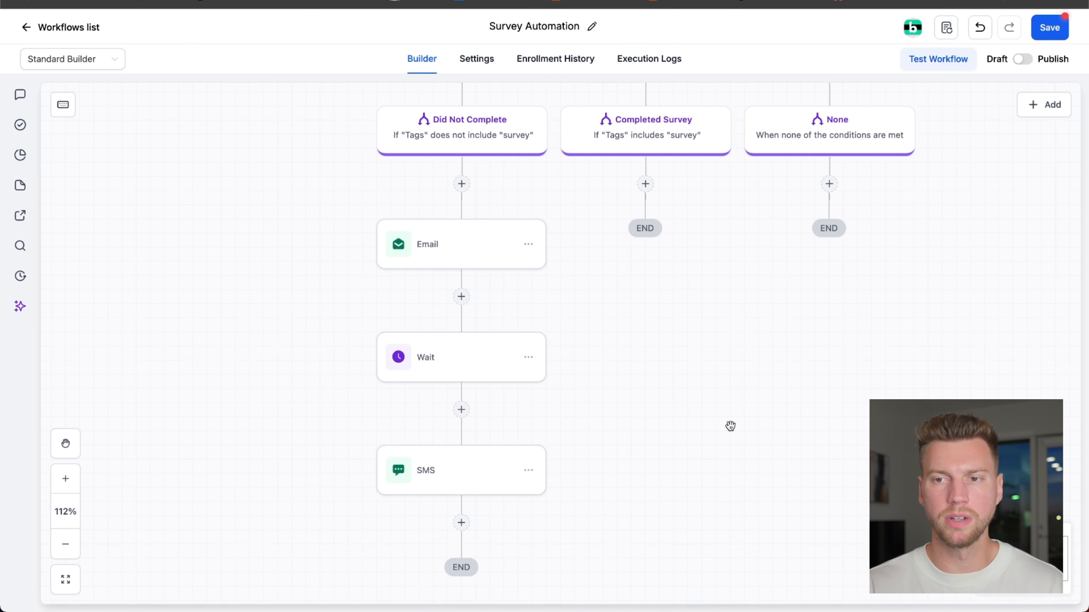
- Save the Survey Automation workflow
scroll(731, 426, down, 3)
click(1046, 27)
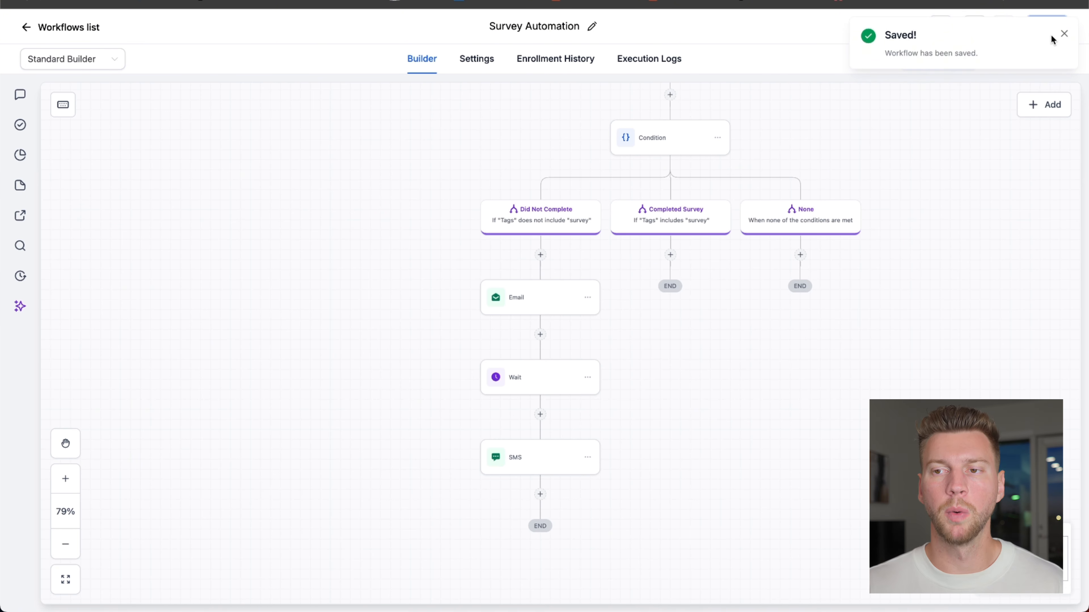
click(1063, 32)
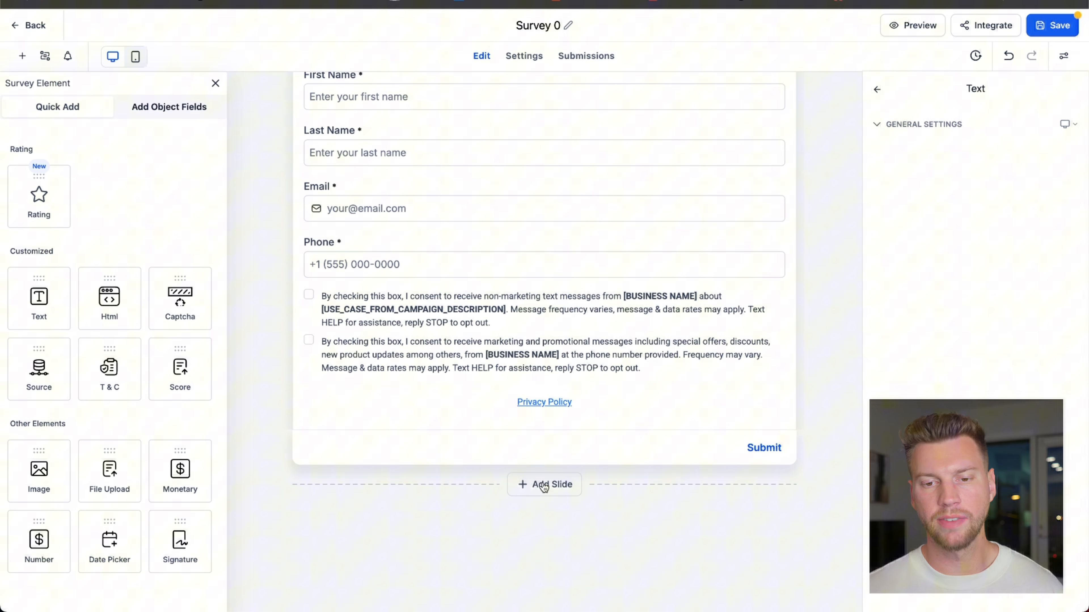
- Add a second slide to Survey 0 and place a Text element on it
click(541, 484)
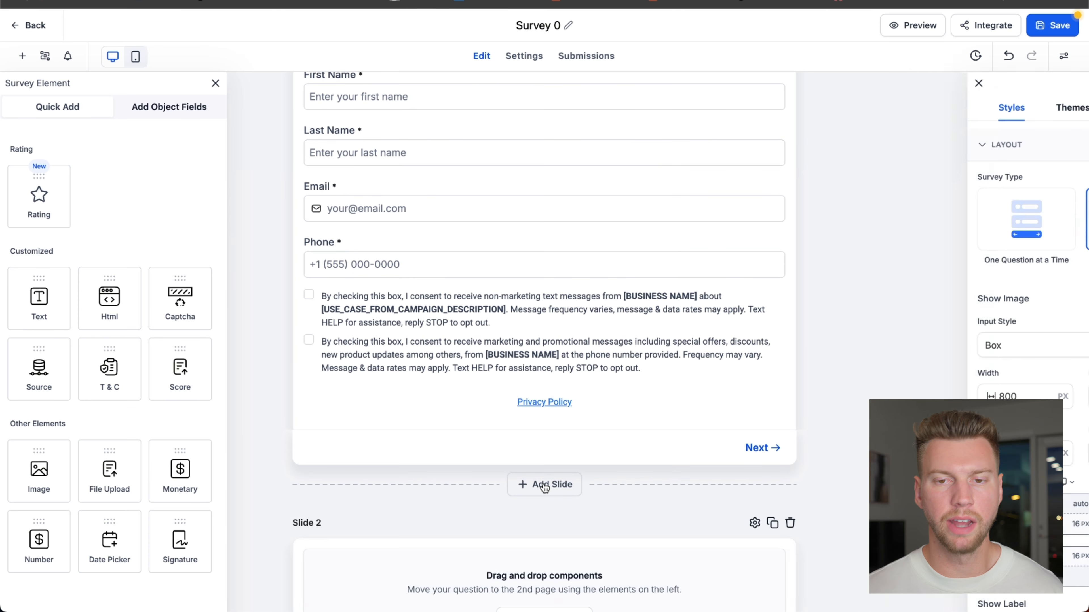
scroll(324, 448, down, 3)
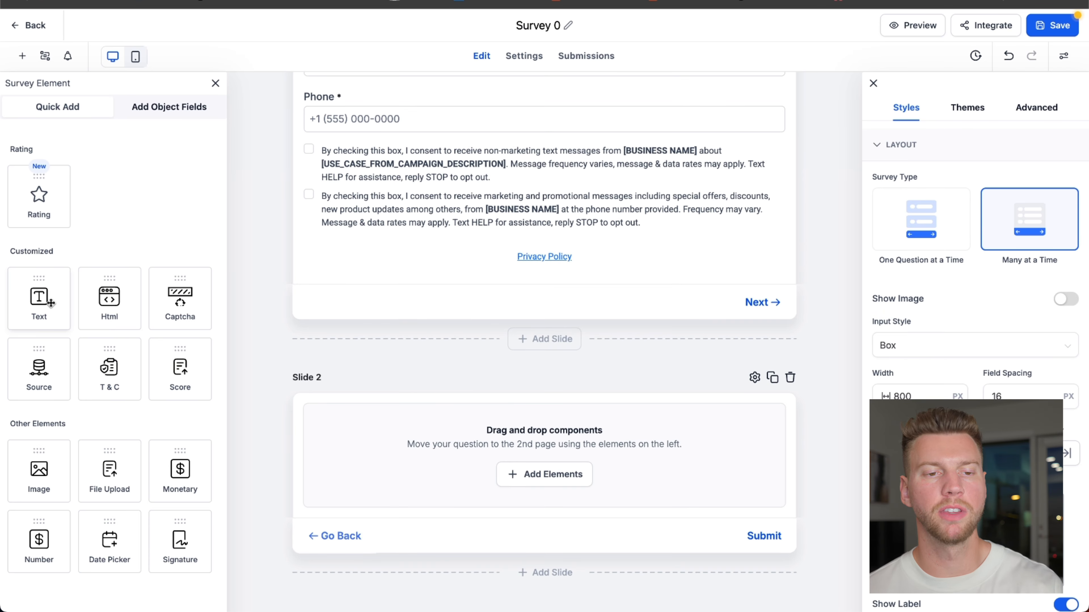
drag(51, 305, 283, 431)
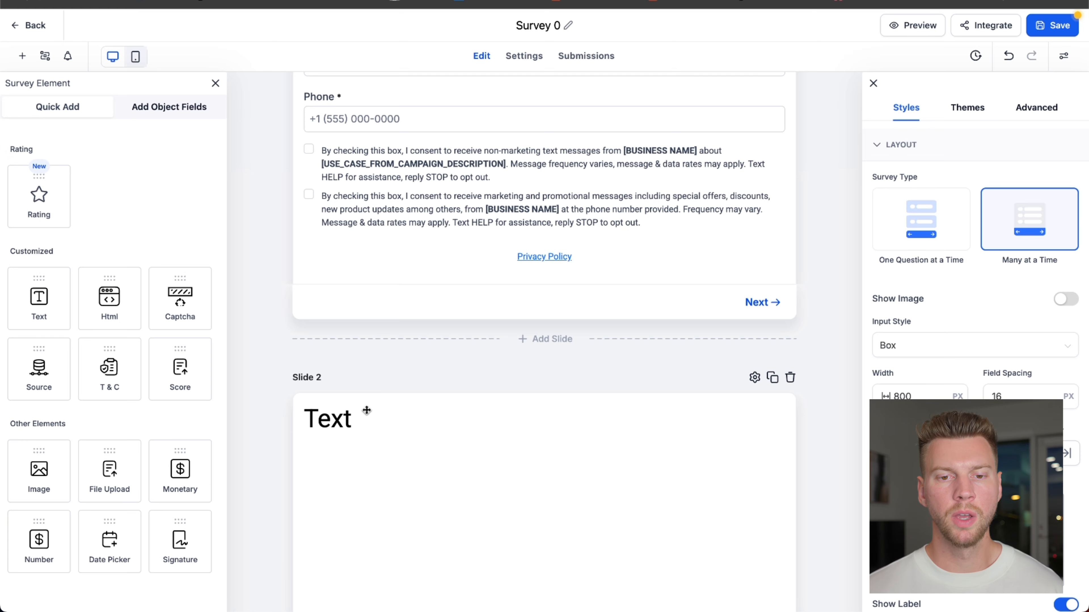
- Move the Phone field from slide 1 to slide 2, directly below the multi dropdown
scroll(368, 408, up, 6)
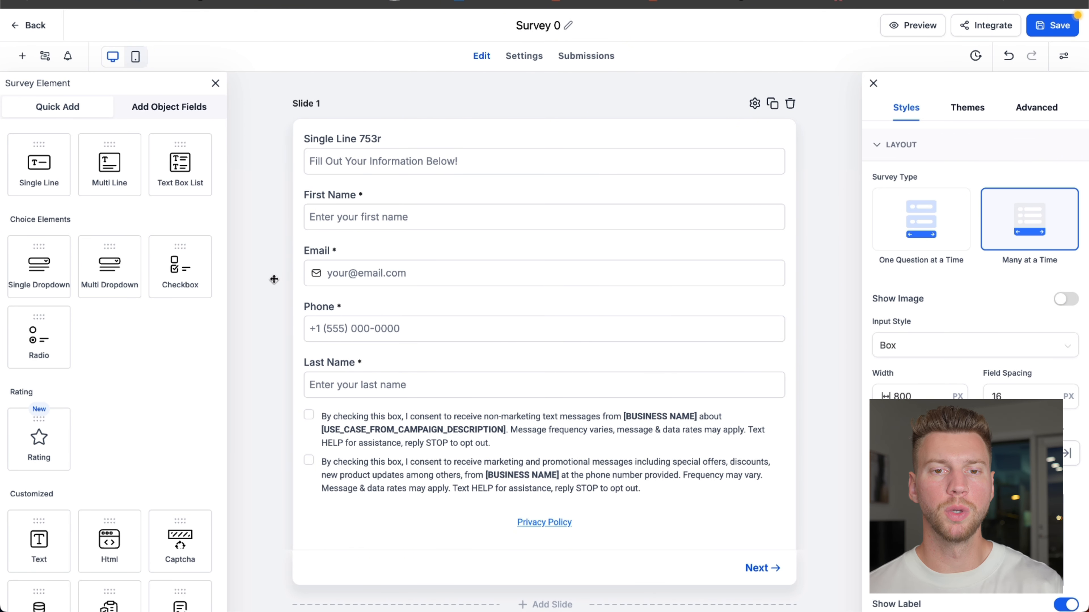
scroll(274, 279, down, 2)
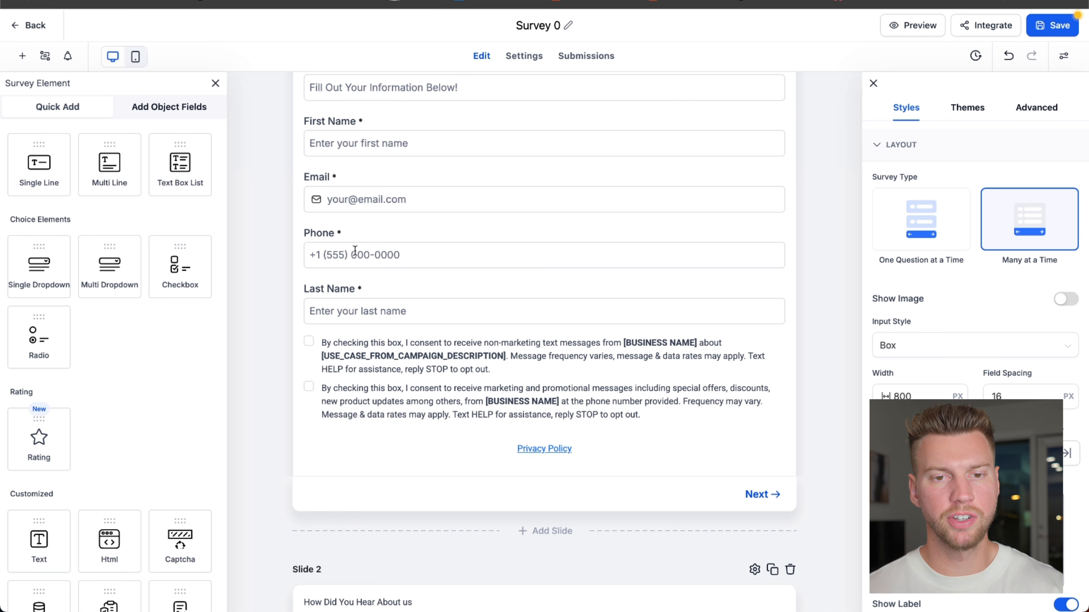
drag(354, 250, 364, 450)
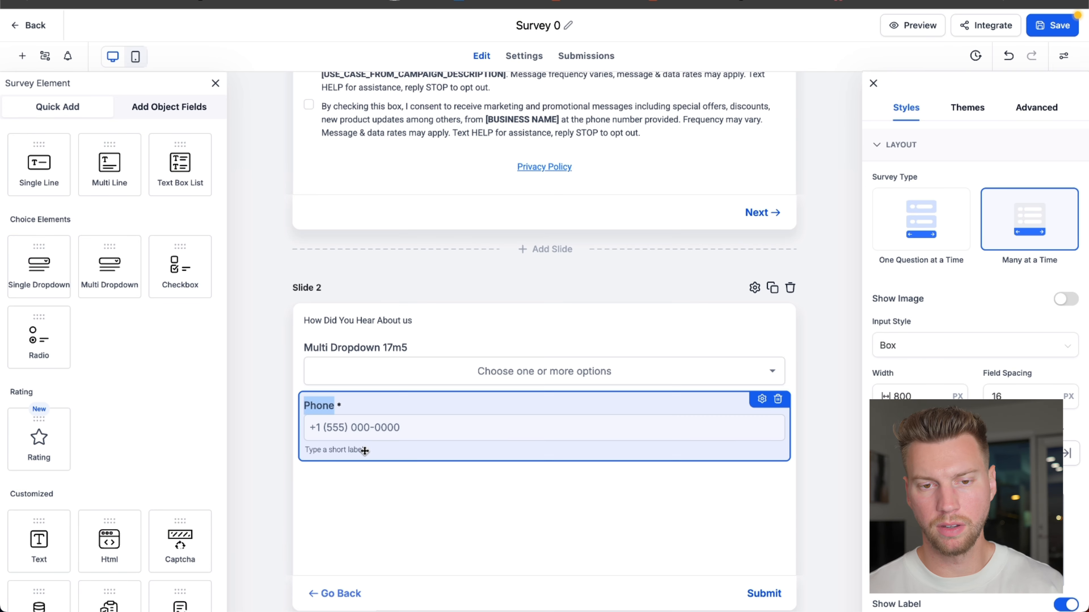
click(277, 396)
- Review how the fields are divided between slide 1 and slide 2, and save the survey
scroll(280, 363, up, 7)
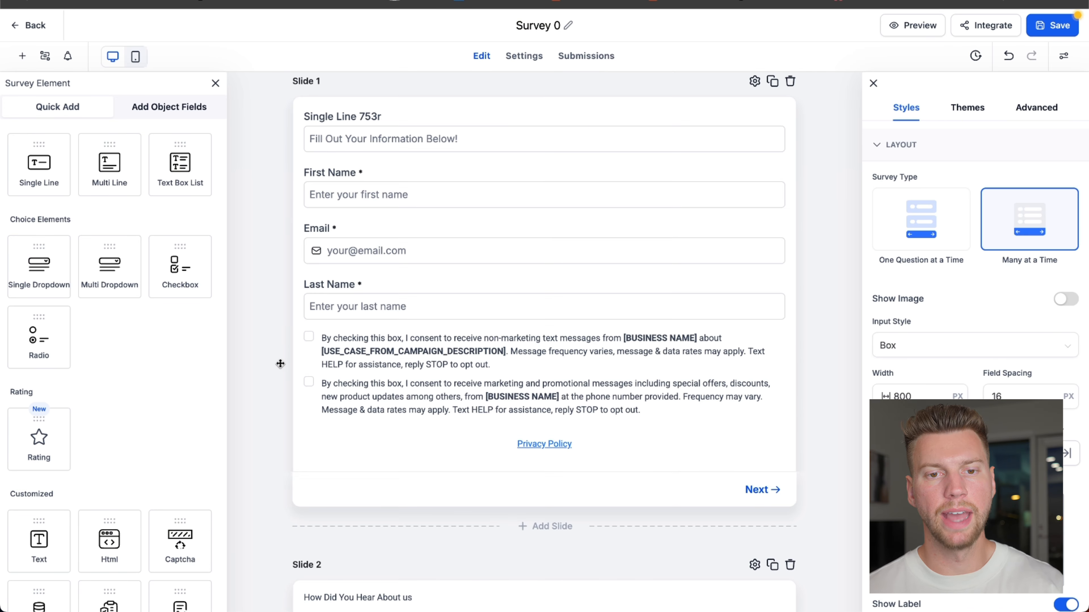
scroll(279, 364, up, 1)
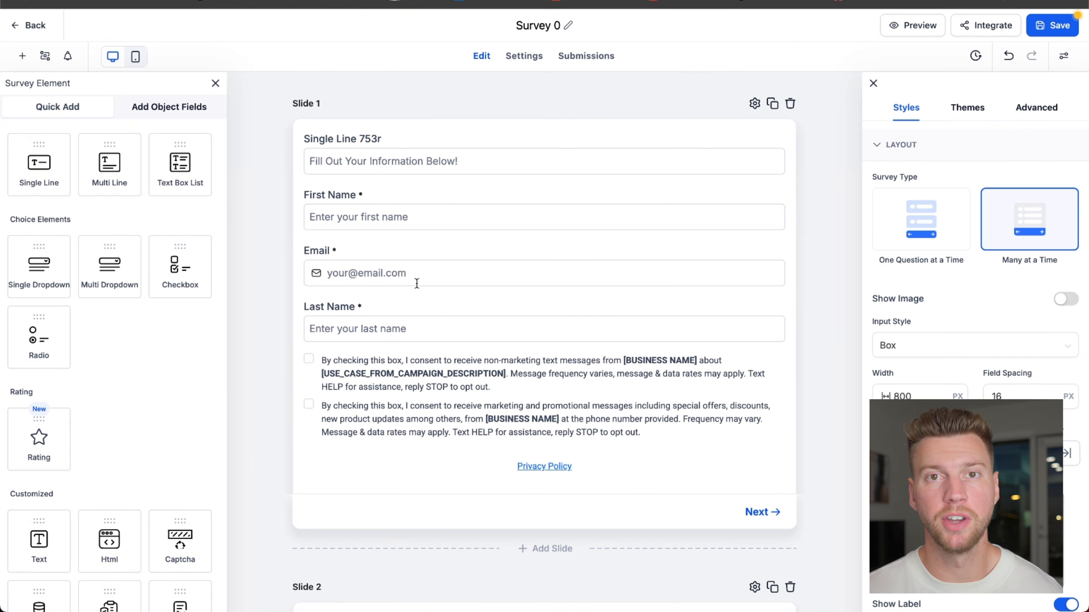
scroll(416, 283, down, 10)
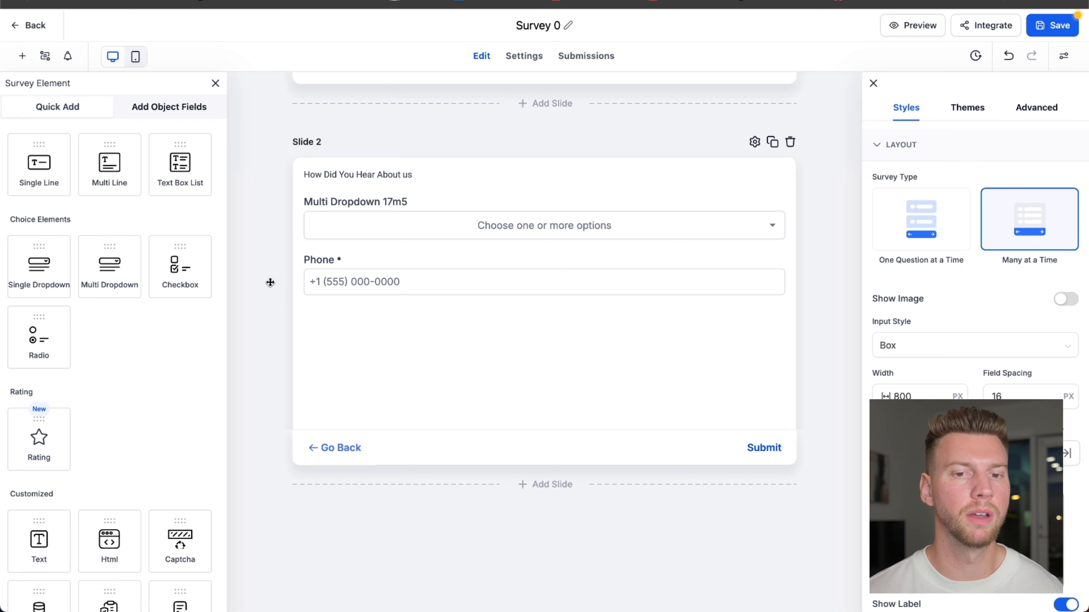
scroll(269, 283, up, 8)
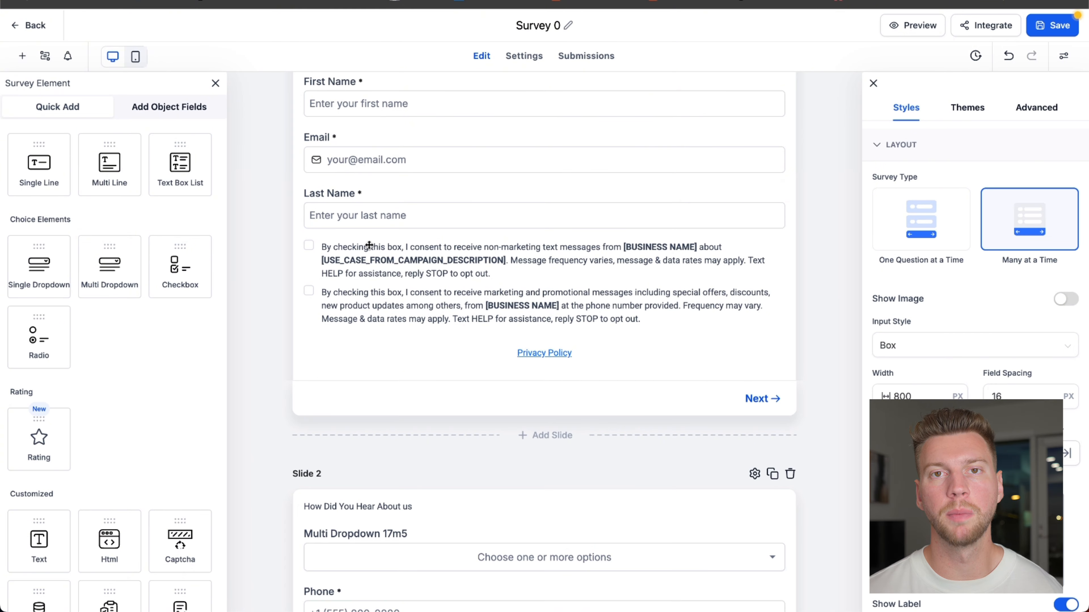
scroll(386, 242, down, 1)
scroll(367, 349, down, 7)
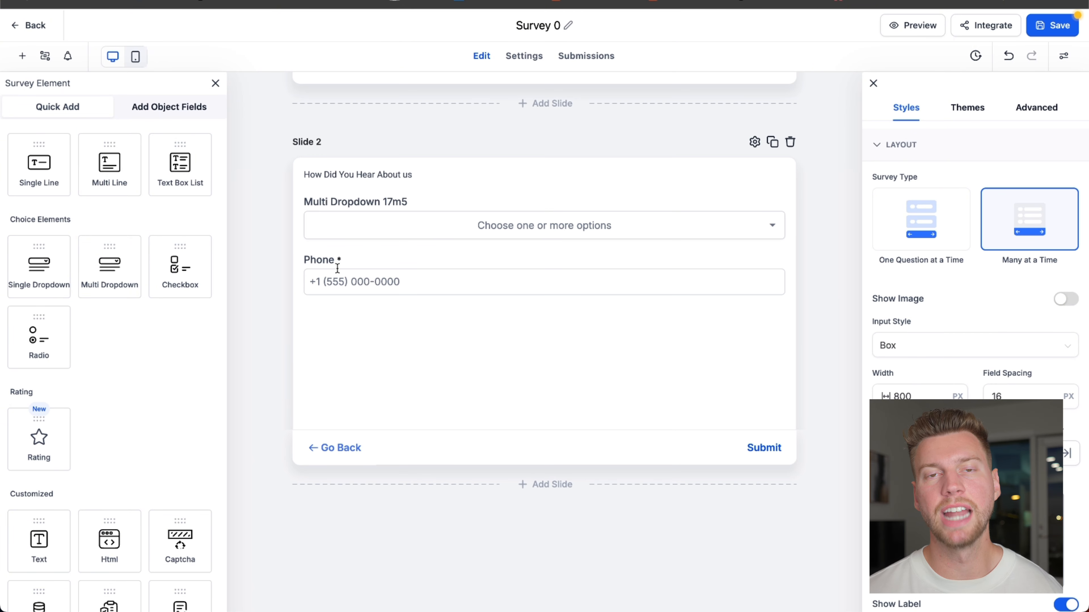
scroll(264, 279, up, 10)
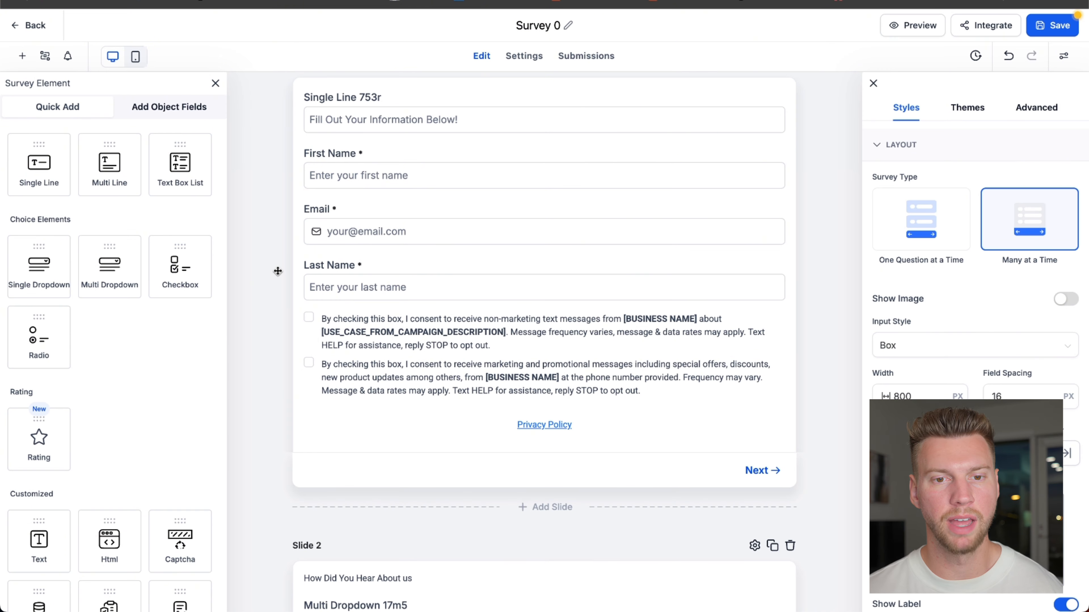
scroll(278, 271, down, 10)
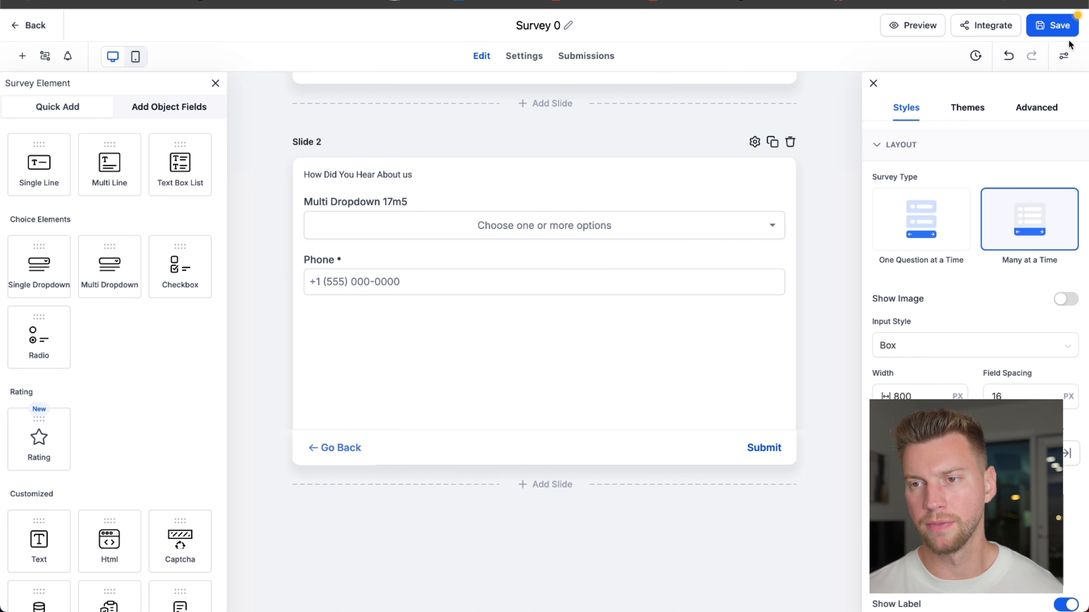
click(1065, 29)
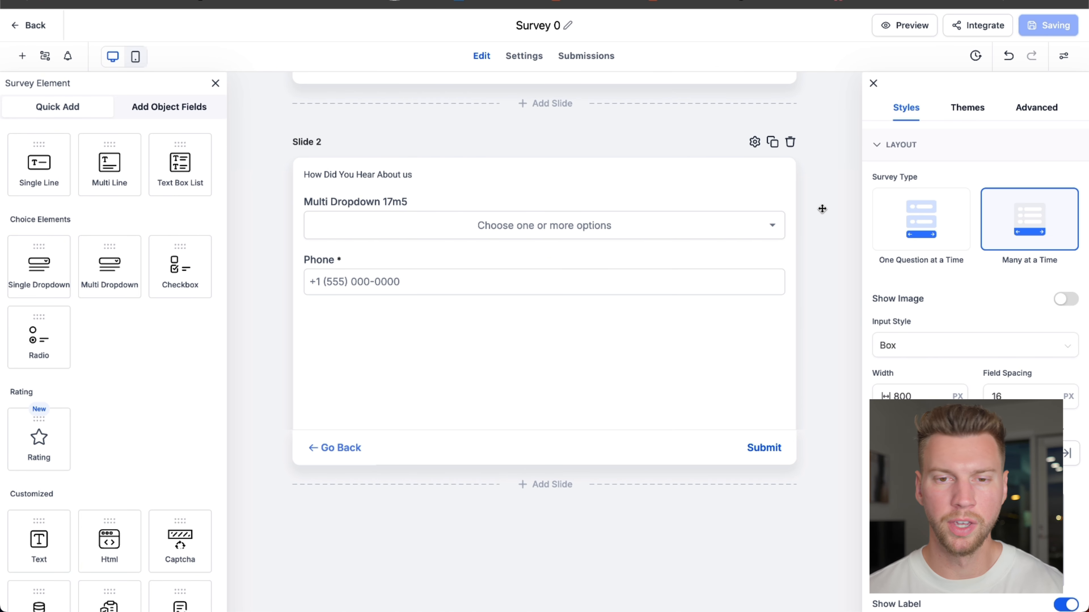
- Browse the themes available for the survey
click(967, 107)
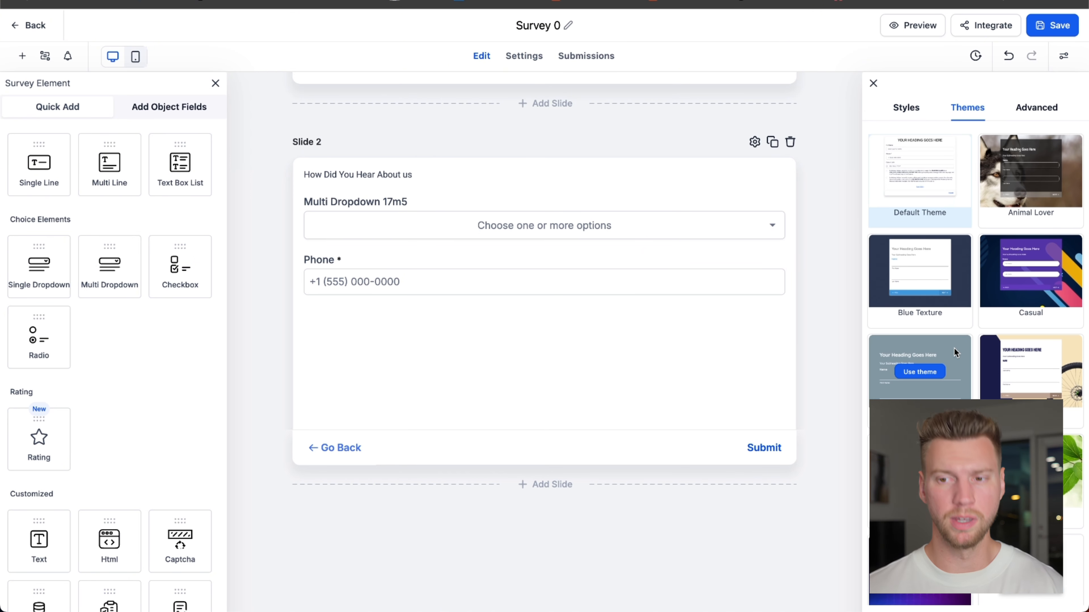
scroll(969, 343, down, 3)
scroll(965, 354, up, 3)
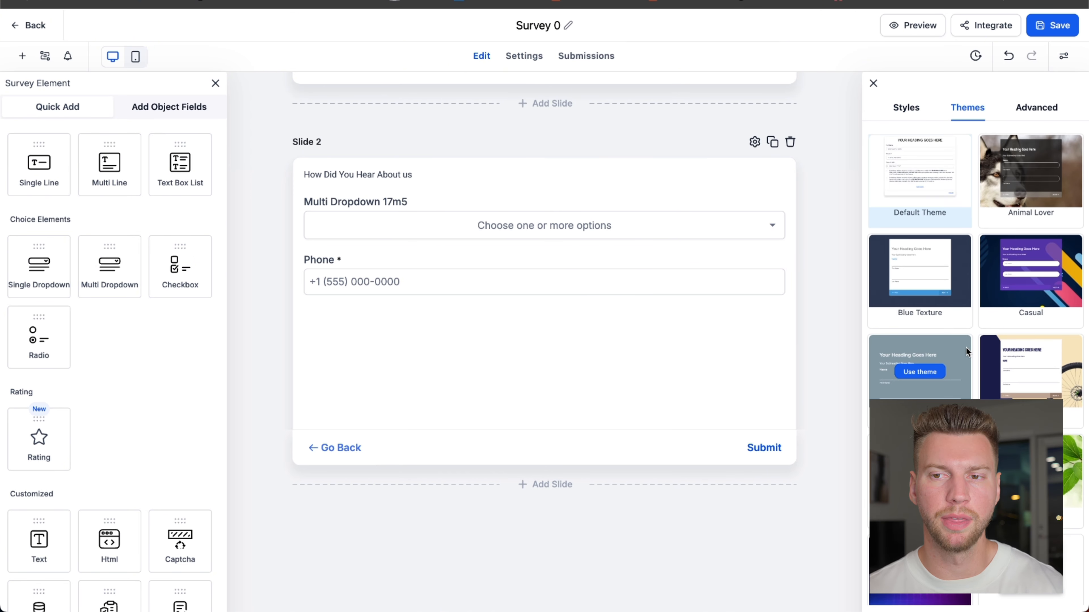
click(915, 115)
- Add a Survey Submitted trigger beside the Contact Created trigger in the Survey Automation workflow
scroll(817, 214, up, 10)
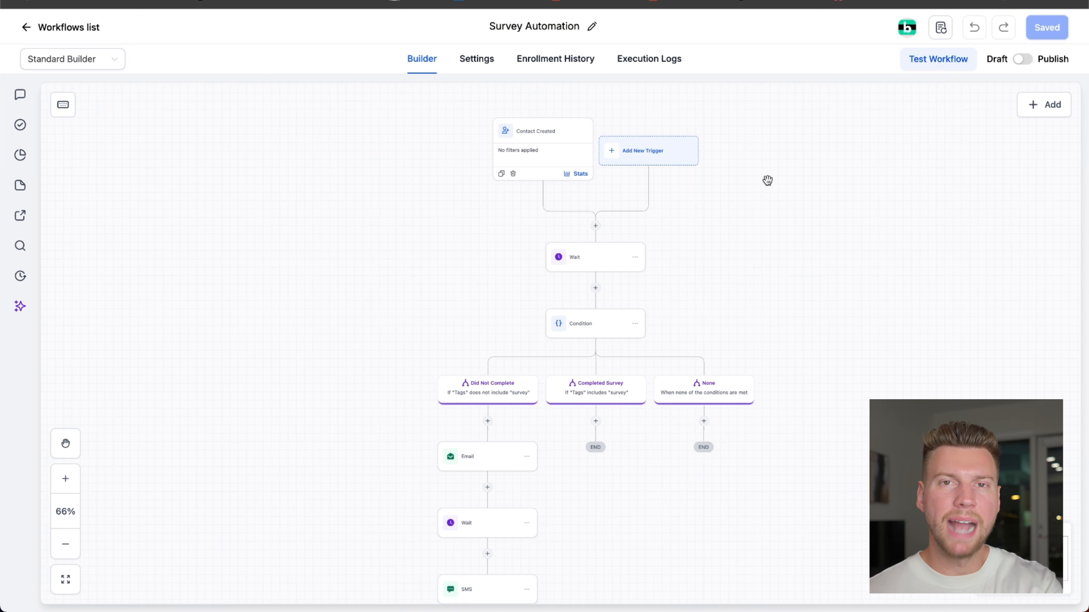
scroll(729, 275, up, 2)
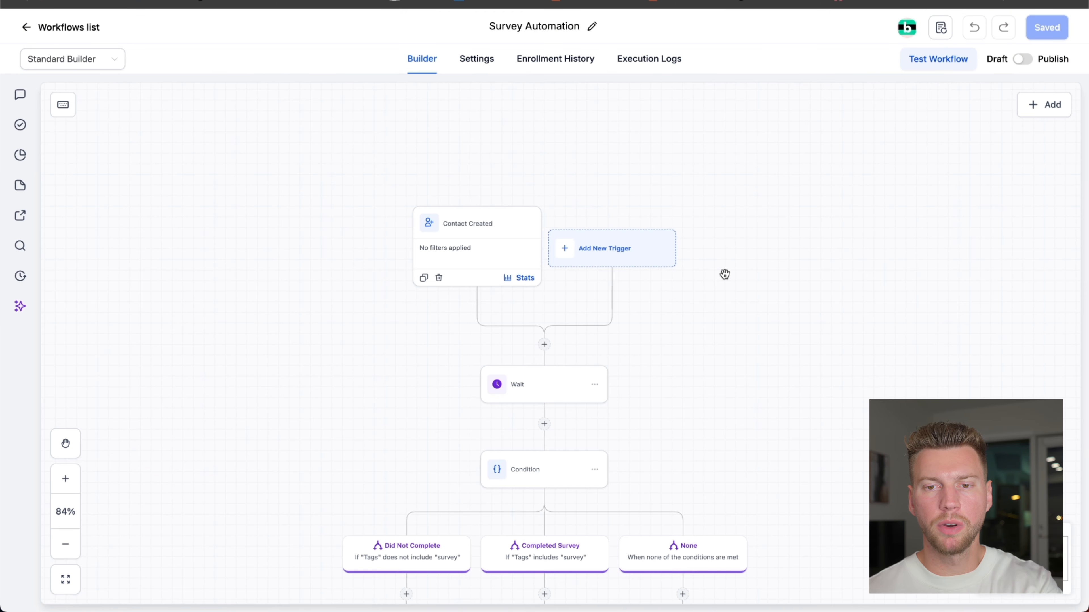
click(623, 251)
click(830, 245)
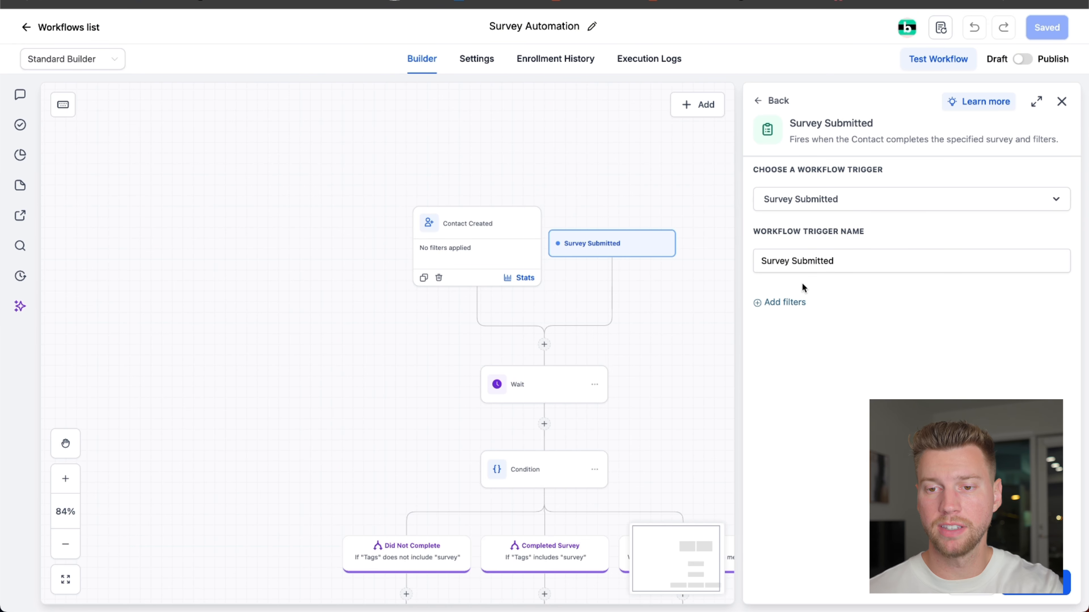
- Add a "Survey is" filter to the Survey Submitted trigger and choose Survey 0
click(783, 303)
click(800, 332)
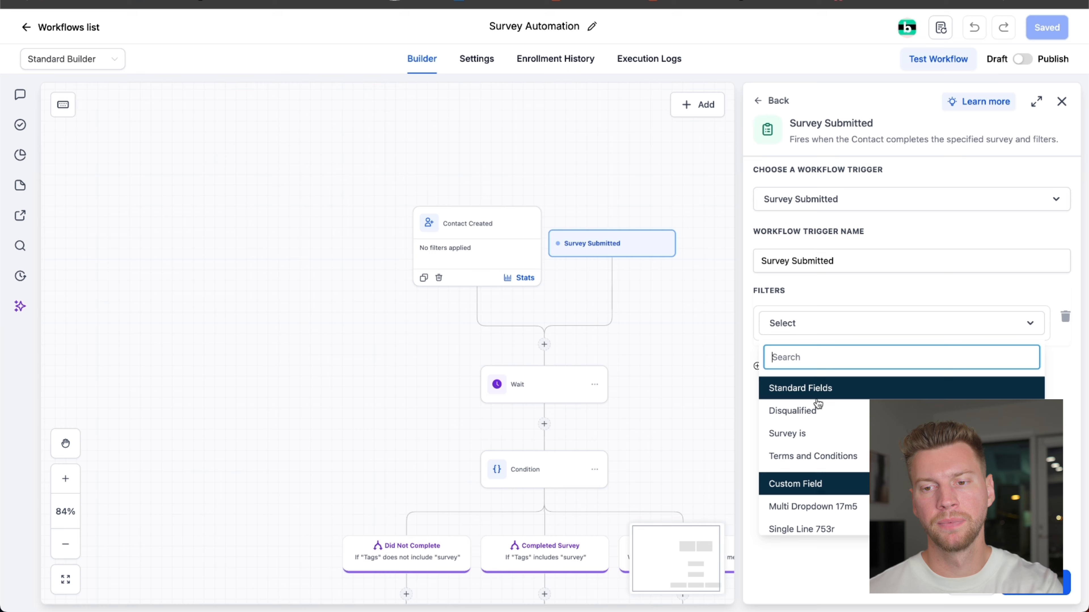
click(816, 437)
click(836, 355)
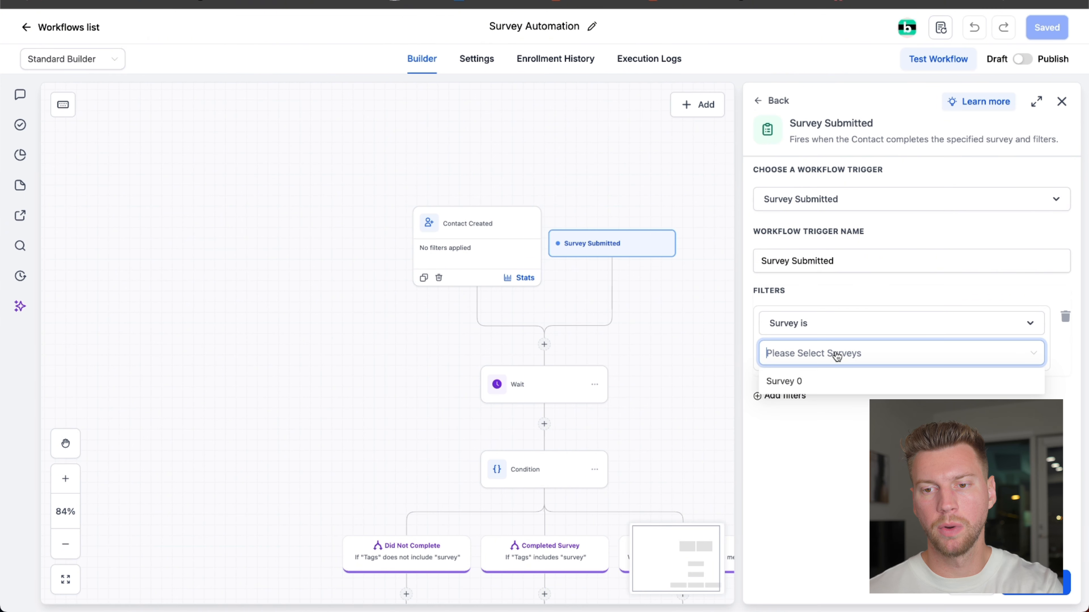
click(827, 380)
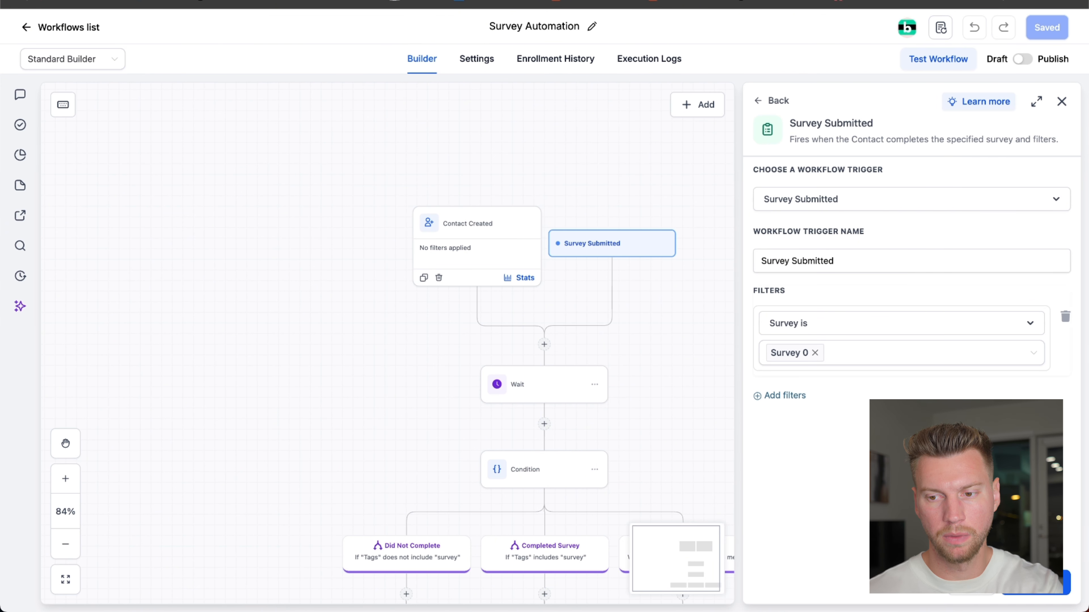
- Save the Survey Submitted trigger with its Survey 0 filter
click(1035, 583)
drag(954, 369, 1004, 353)
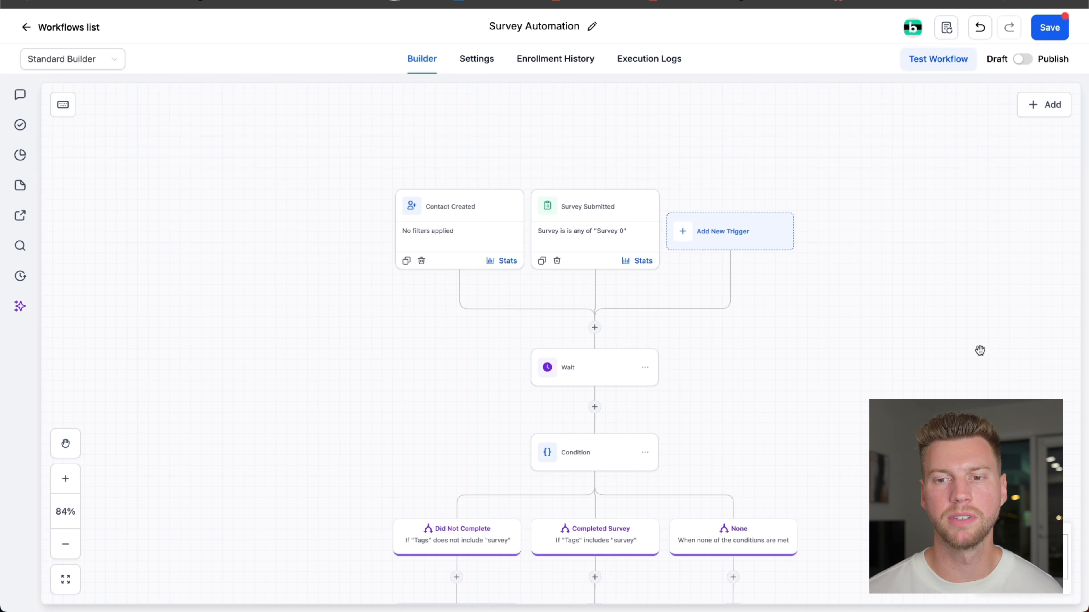
drag(853, 348, 907, 222)
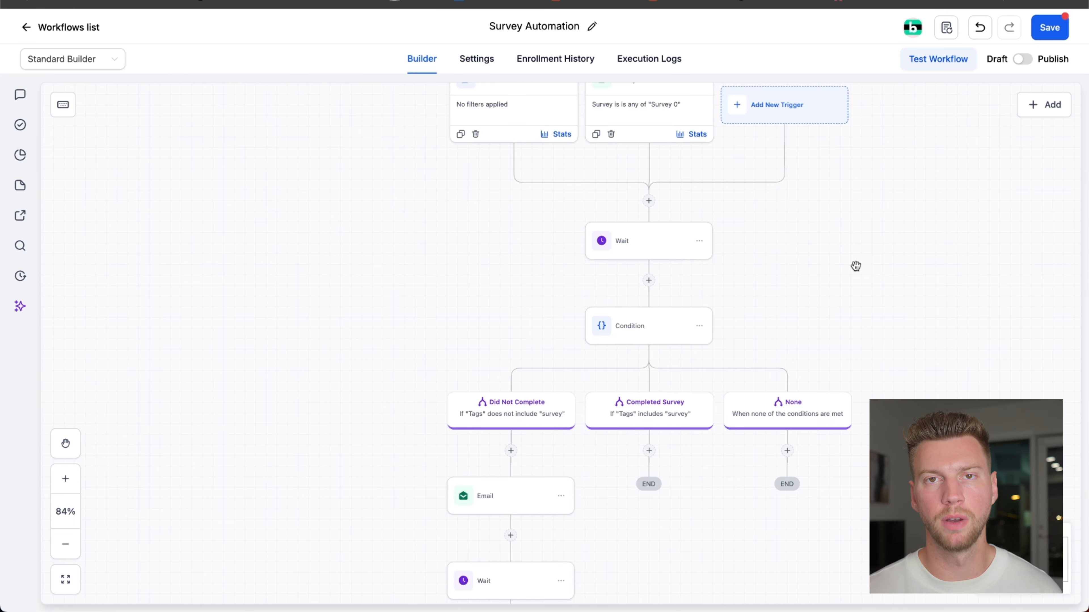
drag(885, 271, 901, 366)
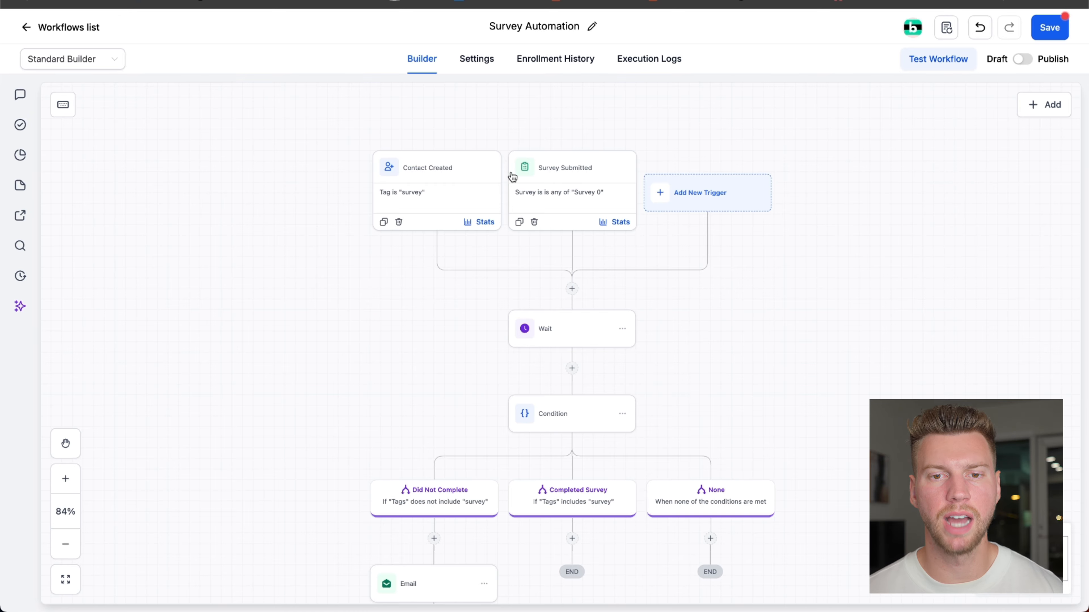
- Review the filter settings of the Contact Created trigger and the Survey Submitted trigger
click(452, 187)
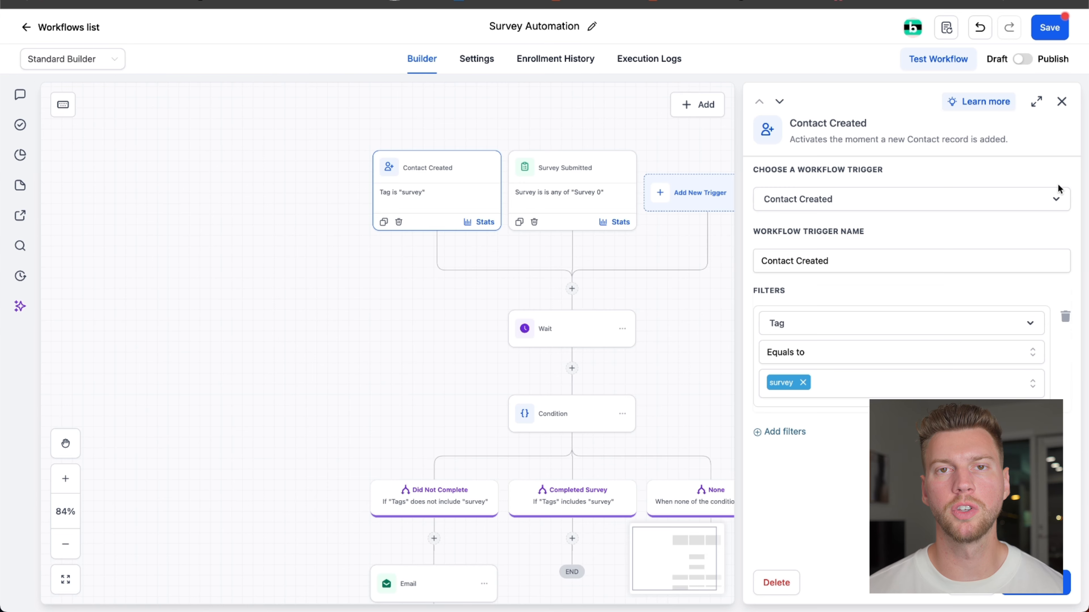
click(1062, 103)
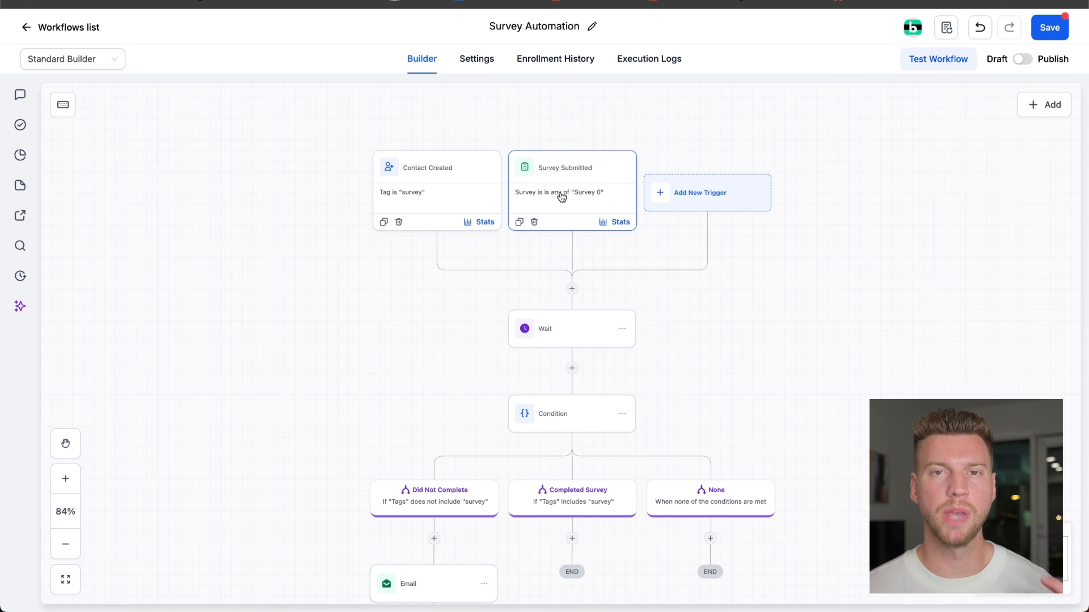
click(573, 185)
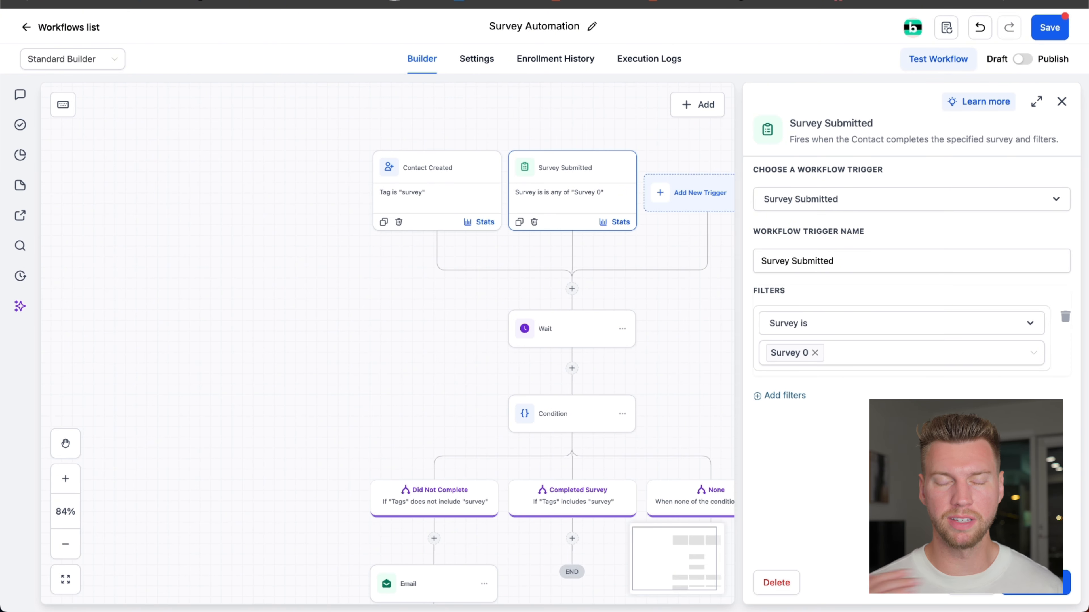
scroll(687, 372, down, 3)
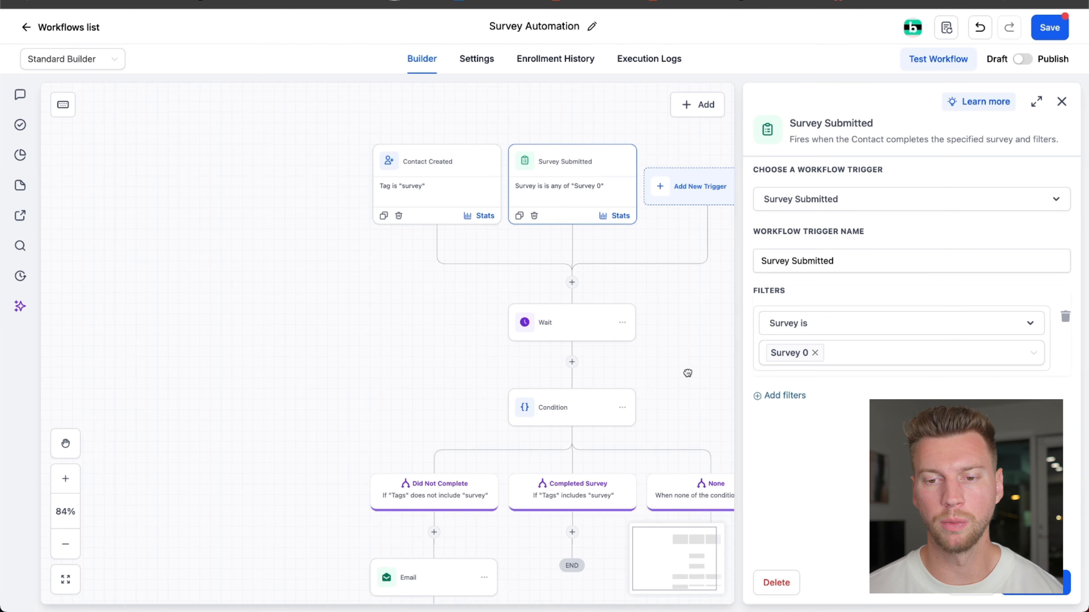
drag(374, 270, 379, 327)
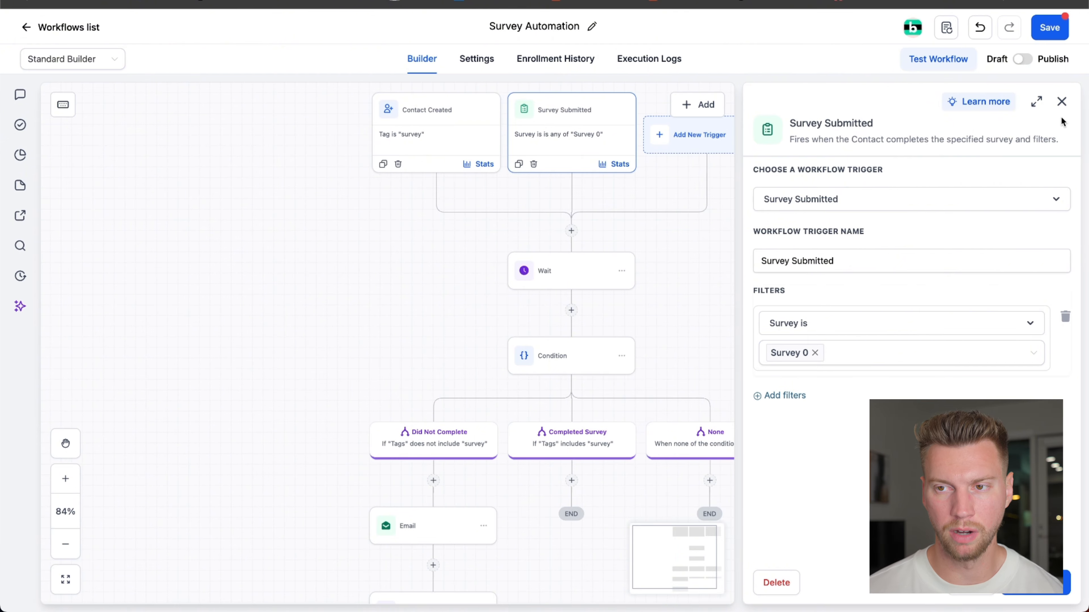
click(1062, 101)
- Check the time delay of the Wait action that precedes the Condition
drag(715, 312, 745, 208)
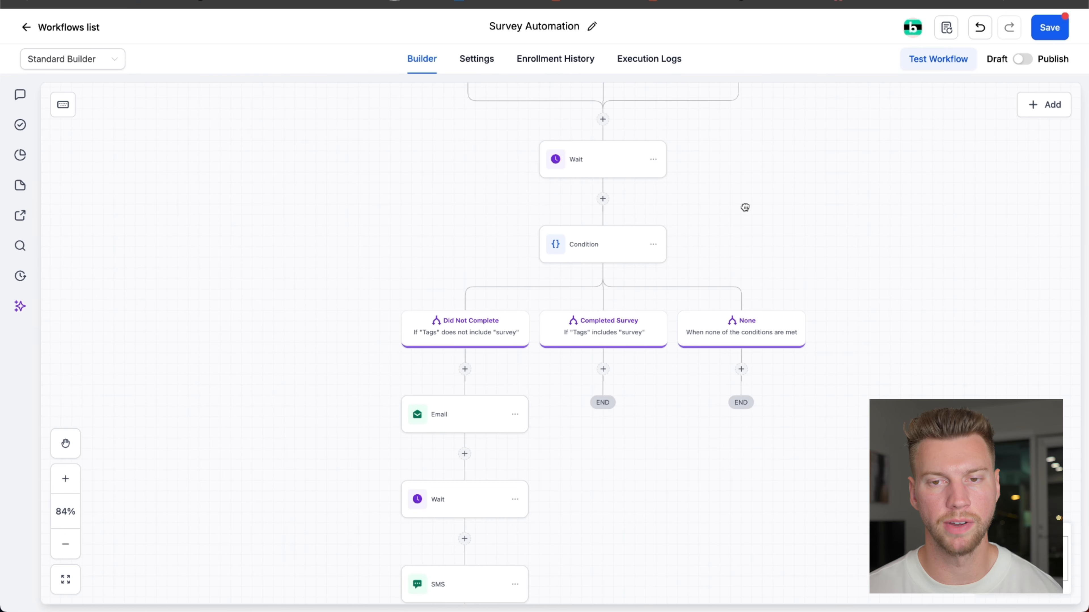
click(590, 164)
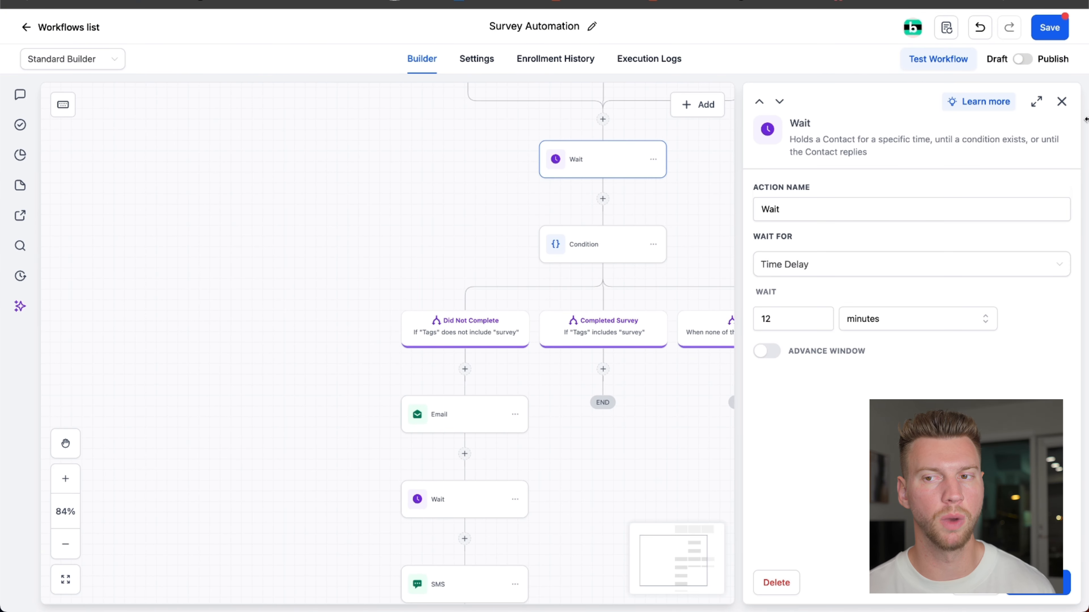
click(1062, 101)
- Examine the tag rules of the Did Not Complete and Completed Survey branches in the Condition action
click(609, 256)
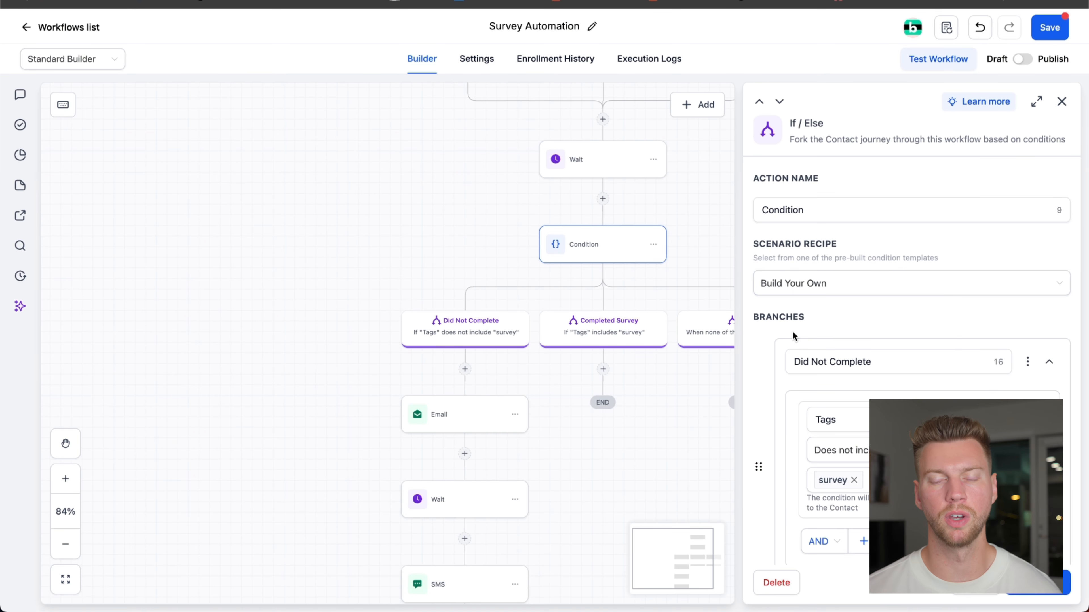
scroll(779, 332, down, 3)
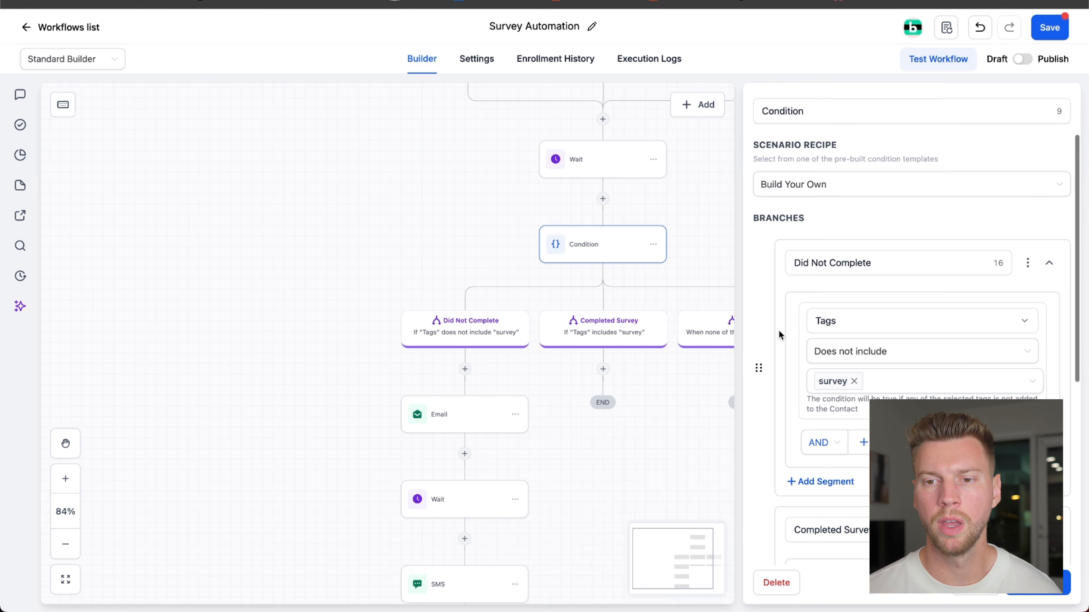
click(828, 260)
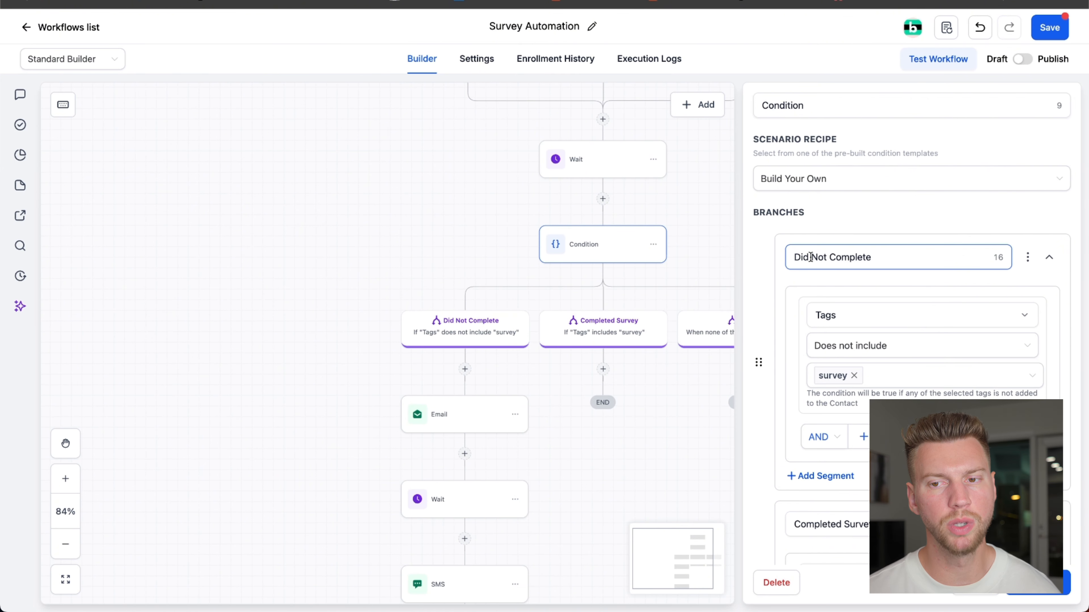
scroll(788, 329, down, 1)
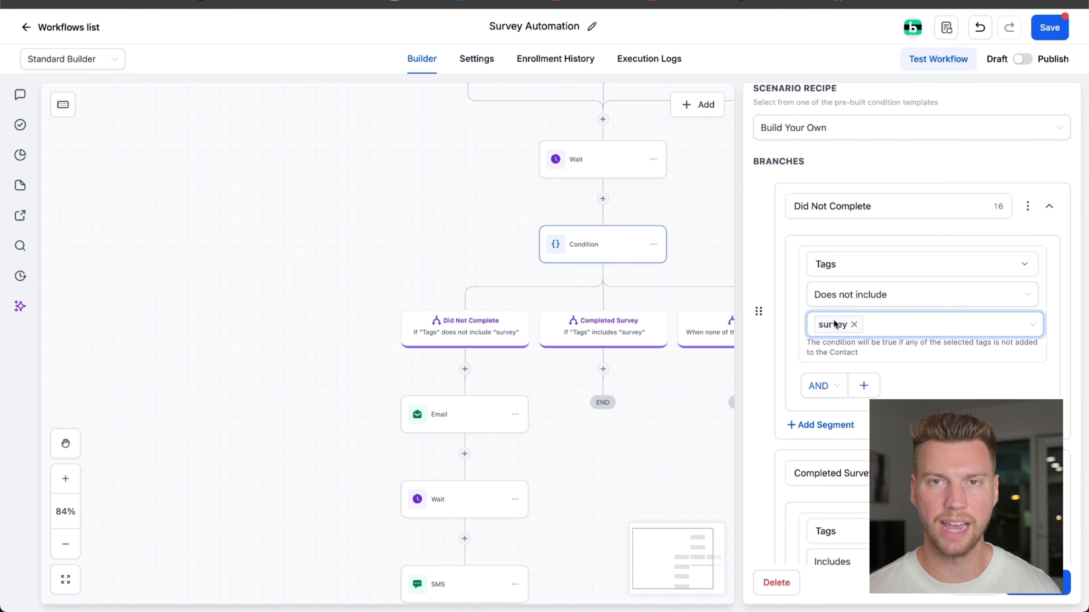
scroll(827, 331, down, 4)
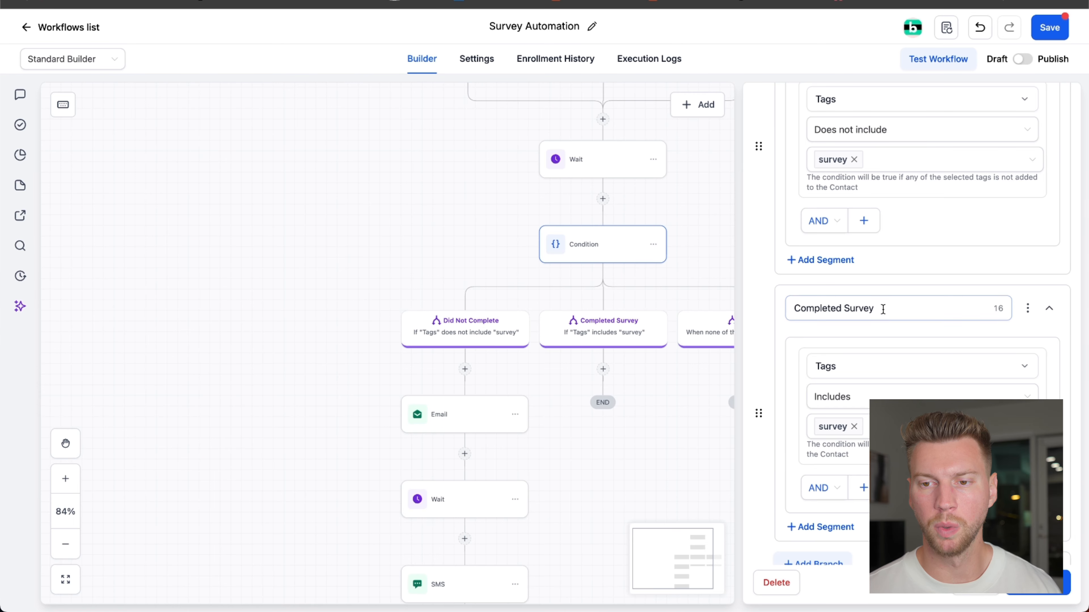
click(628, 338)
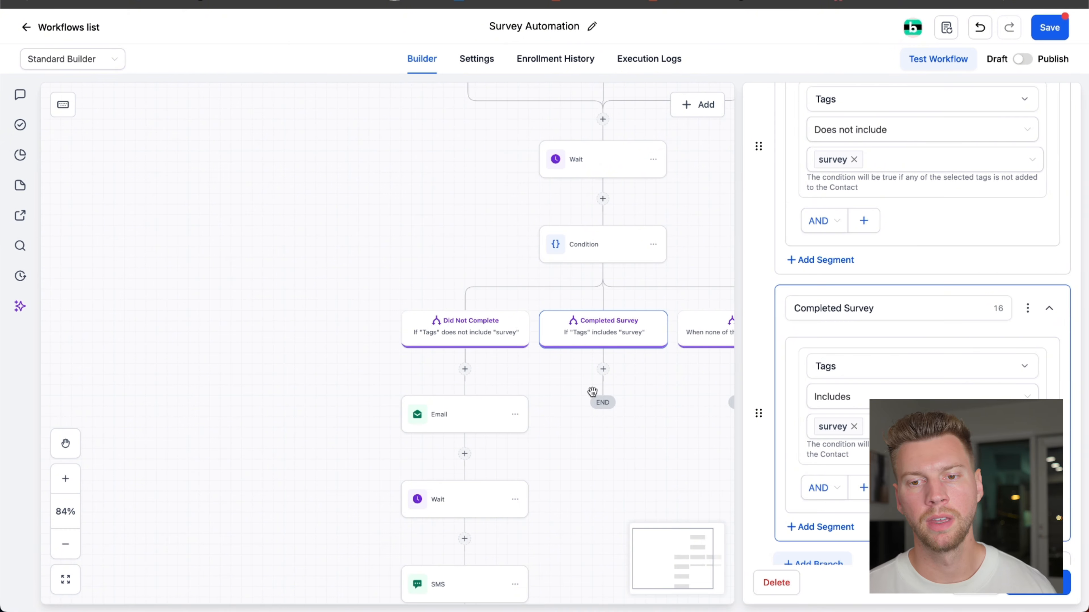
scroll(553, 414, right, 5)
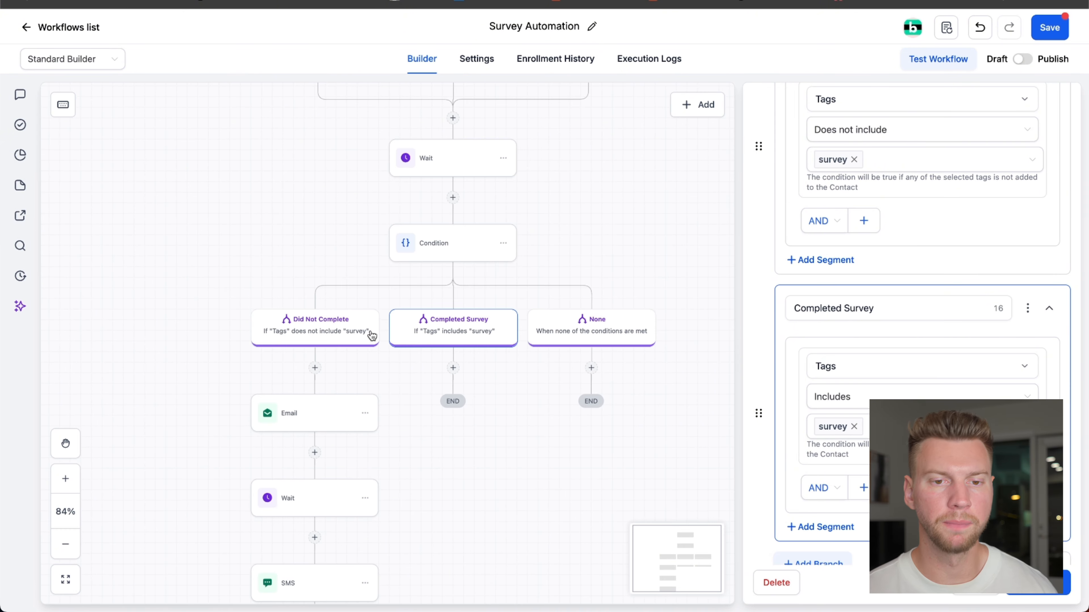
click(316, 331)
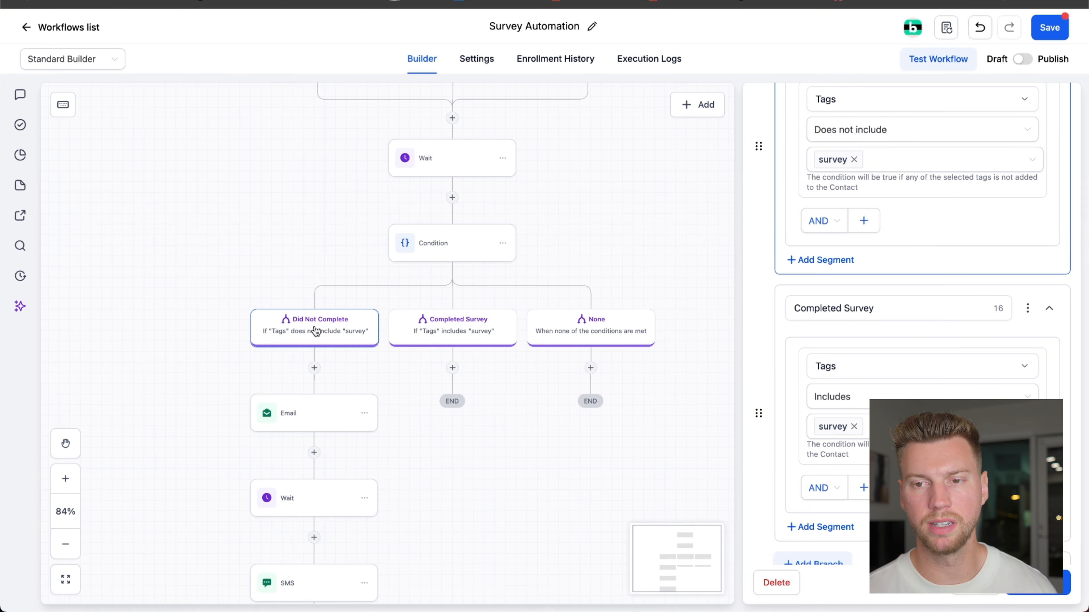
scroll(713, 294, up, 3)
scroll(793, 308, up, 5)
- Look over the Email, Wait and SMS follow-up sequence under the Did Not Complete branch
drag(633, 303, 684, 175)
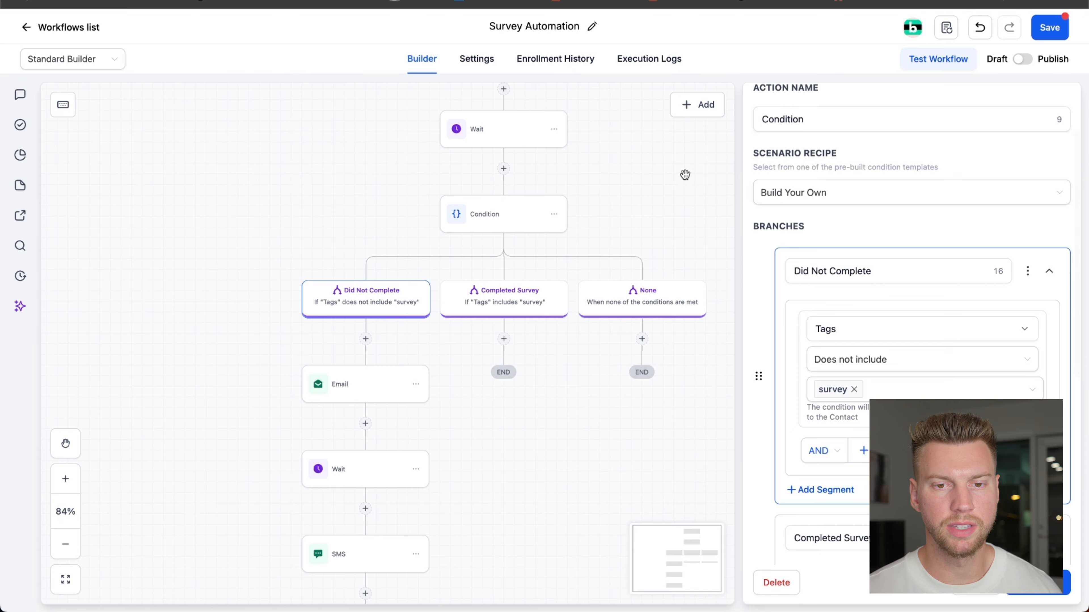
drag(269, 371, 335, 226)
scroll(326, 306, up, 5)
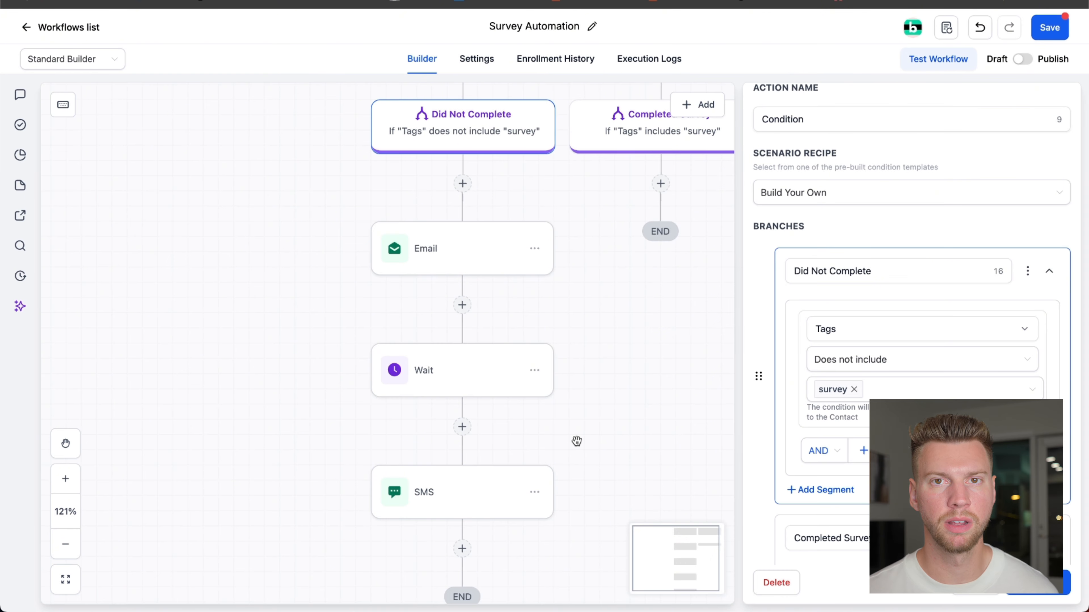
scroll(576, 440, down, 10)
scroll(615, 439, right, 2)
scroll(498, 396, up, 7)
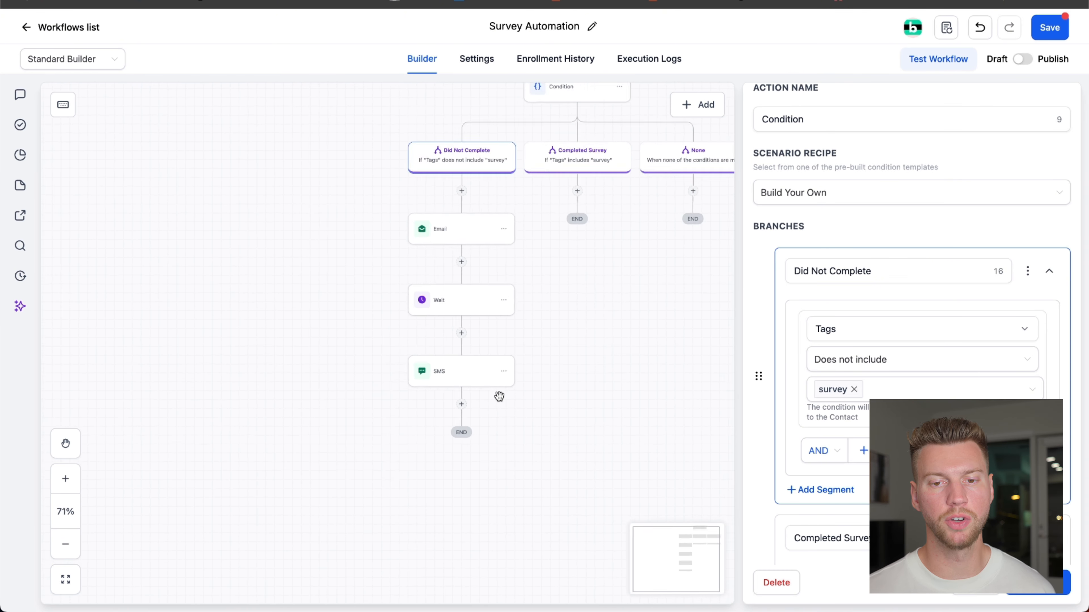
scroll(528, 423, down, 1)
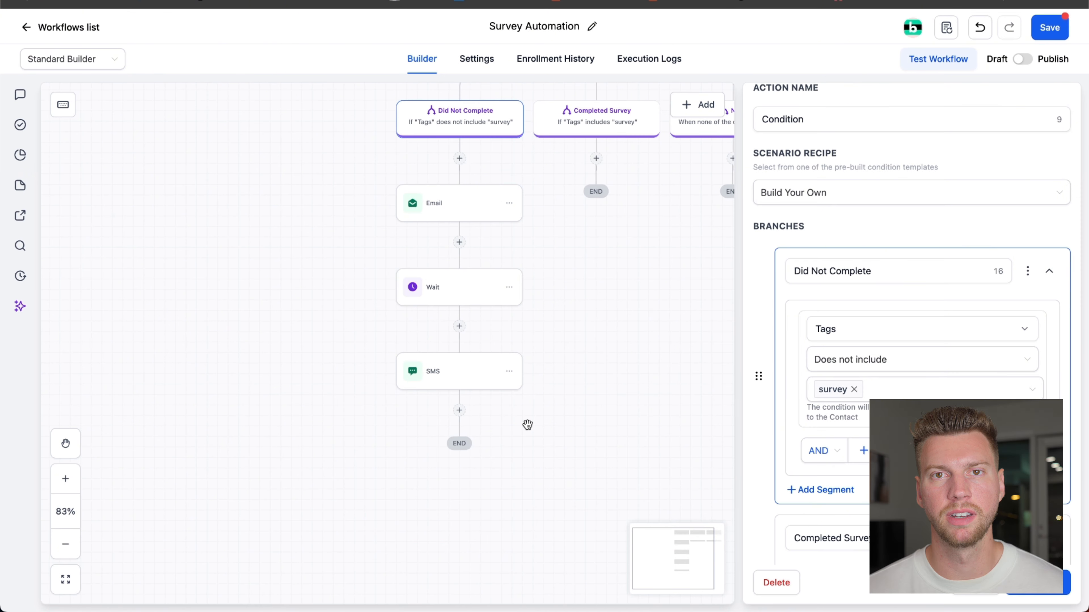
- Save the Survey Automation workflow, switch it from Draft to Publish, and save it again
click(528, 424)
click(1049, 26)
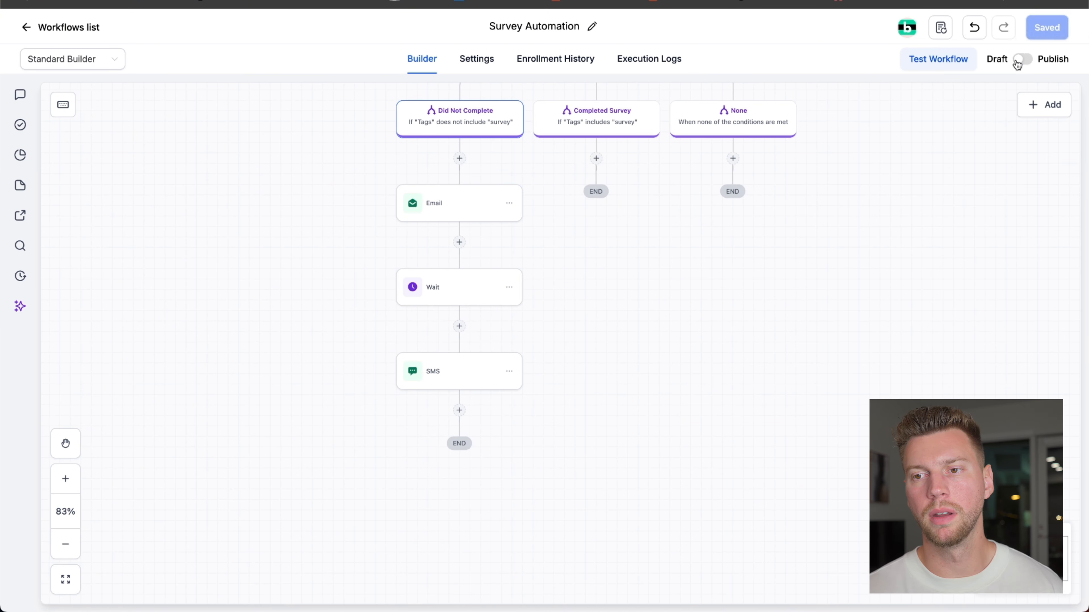
click(1021, 60)
click(1055, 27)
drag(836, 221, 763, 428)
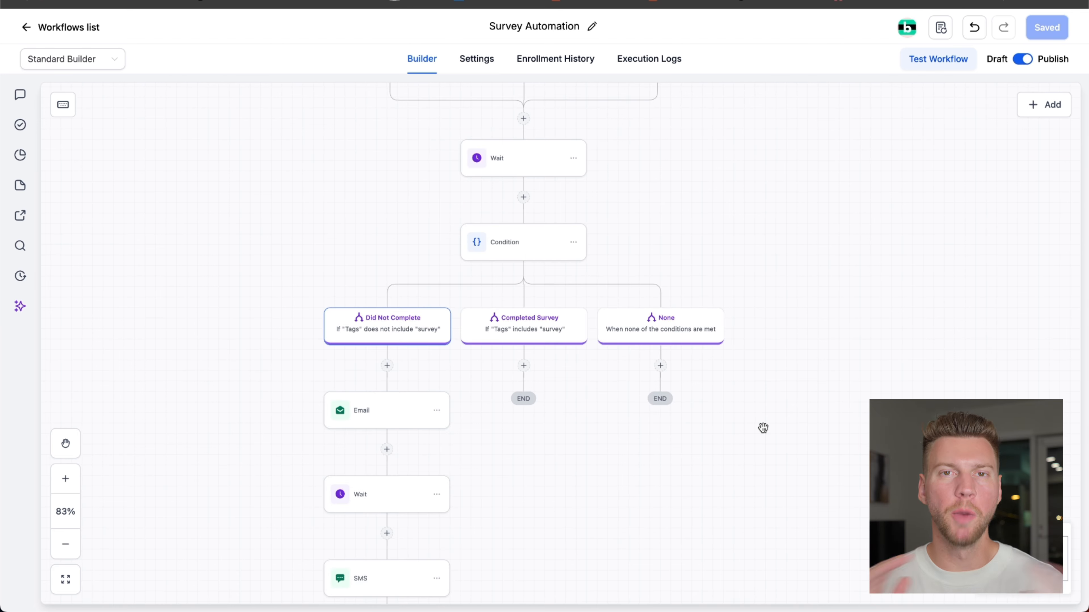